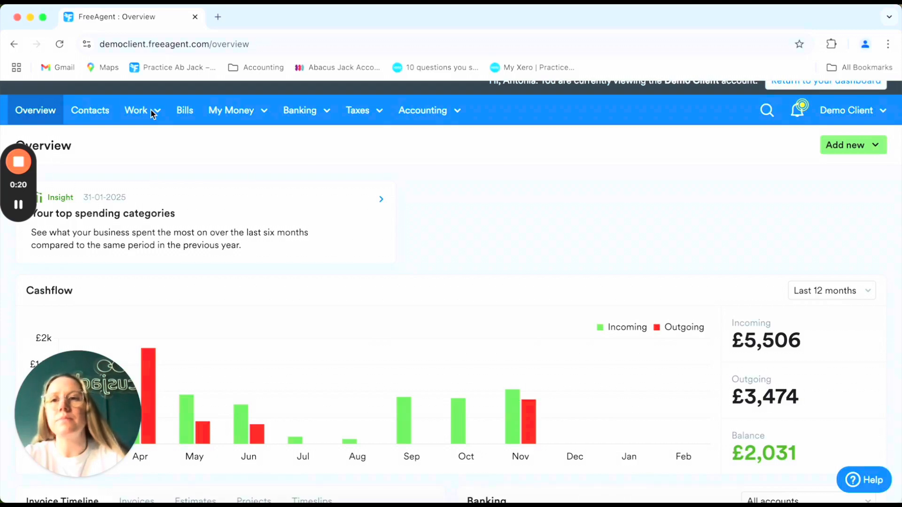
# - Open Work > Invoicing from the Overview to list the existing invoices
pyautogui.click(151, 207)
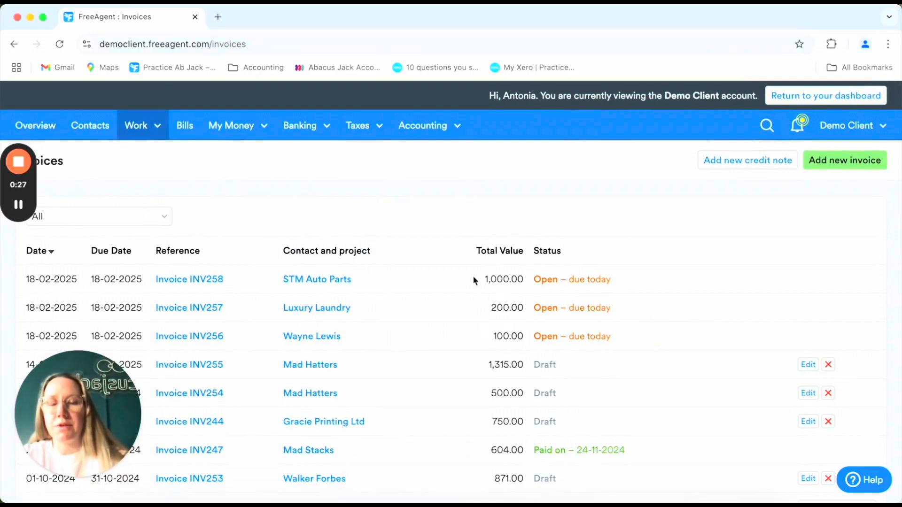
# - Open the Bank Accounts Summary to review the £11,853 balance and 117 unexplained transactions
pyautogui.scroll(-1, 381, 181)
pyautogui.scroll(1, 381, 181)
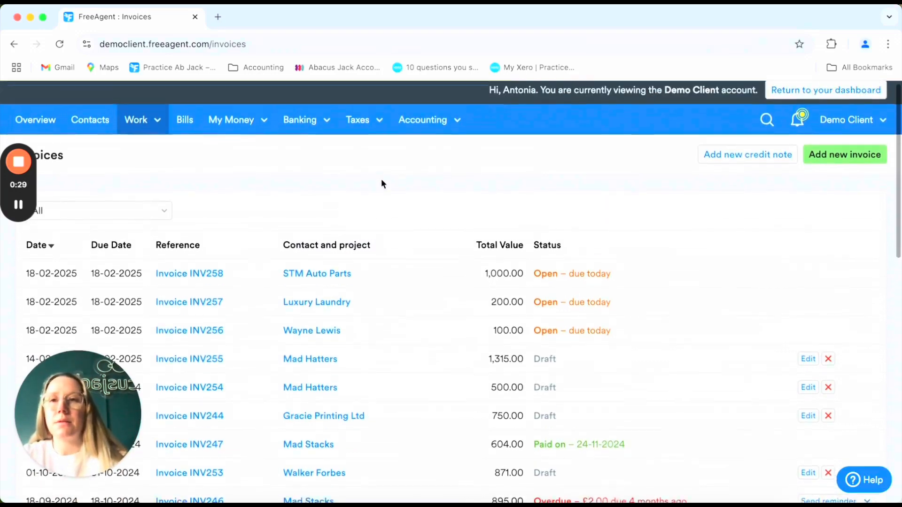
pyautogui.moveTo(303, 118)
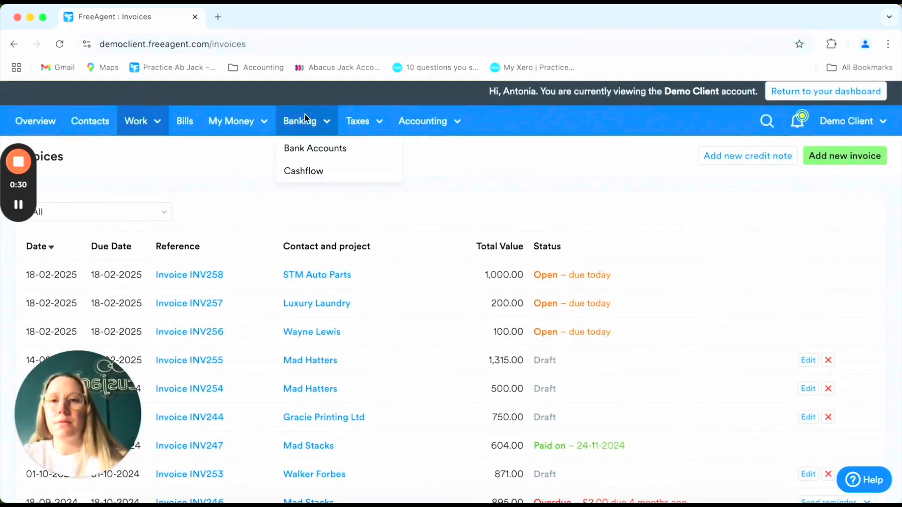
pyautogui.click(311, 149)
pyautogui.scroll(-5, 314, 153)
pyautogui.scroll(-2, 314, 153)
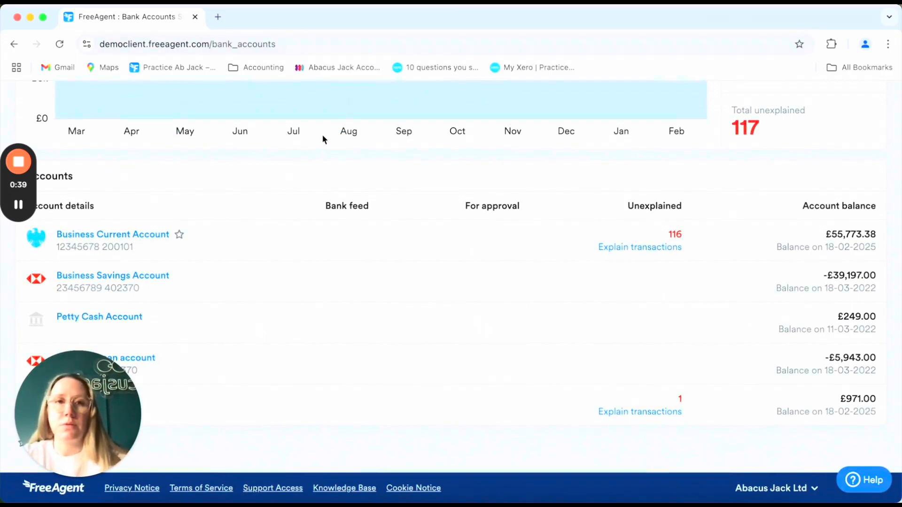
pyautogui.moveTo(245, 13); pyautogui.dragTo(385, 10)
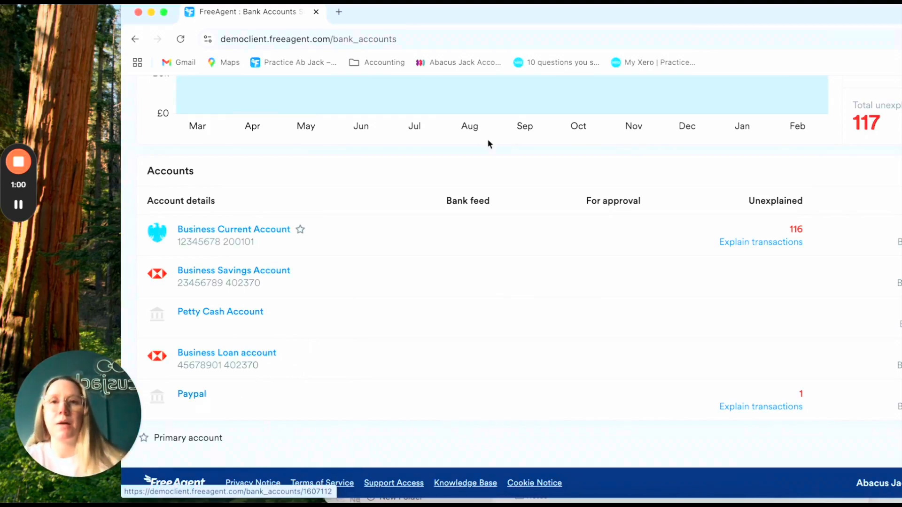
pyautogui.moveTo(616, 13); pyautogui.dragTo(484, 33)
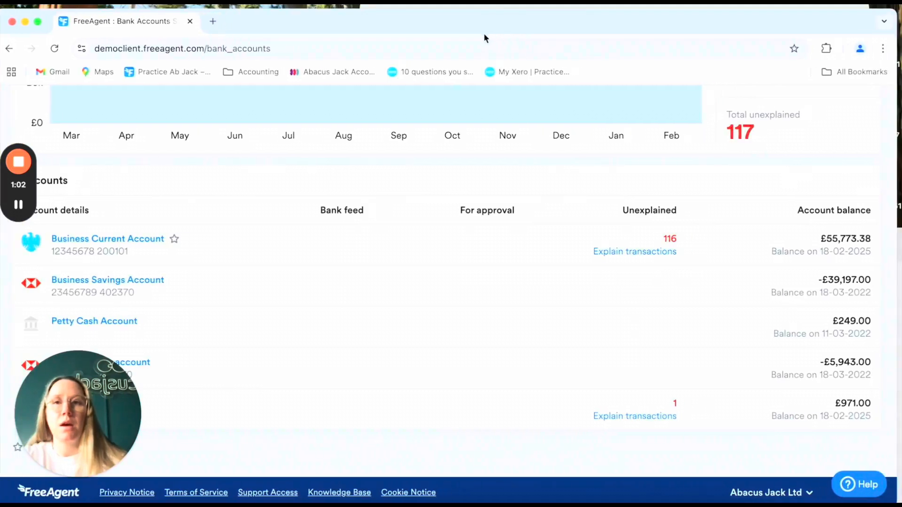
pyautogui.scroll(3, 610, 235)
pyautogui.scroll(2, 611, 235)
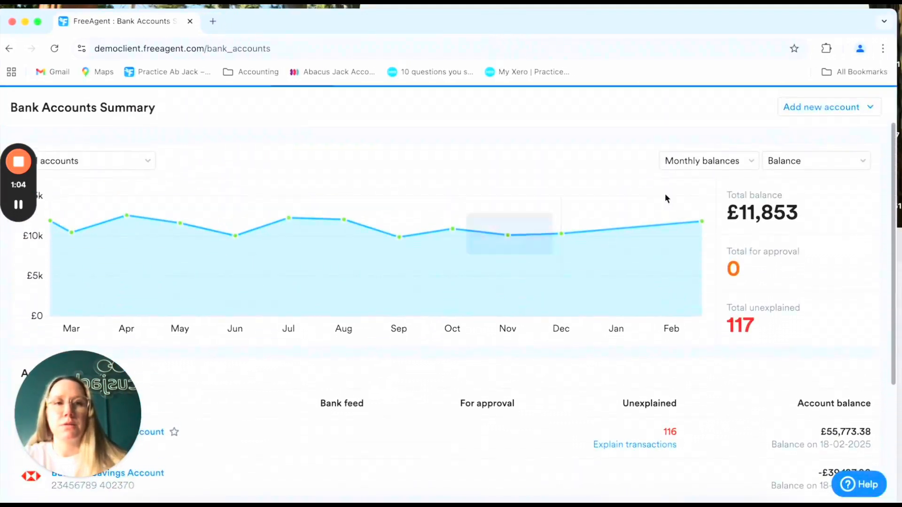
pyautogui.click(839, 106)
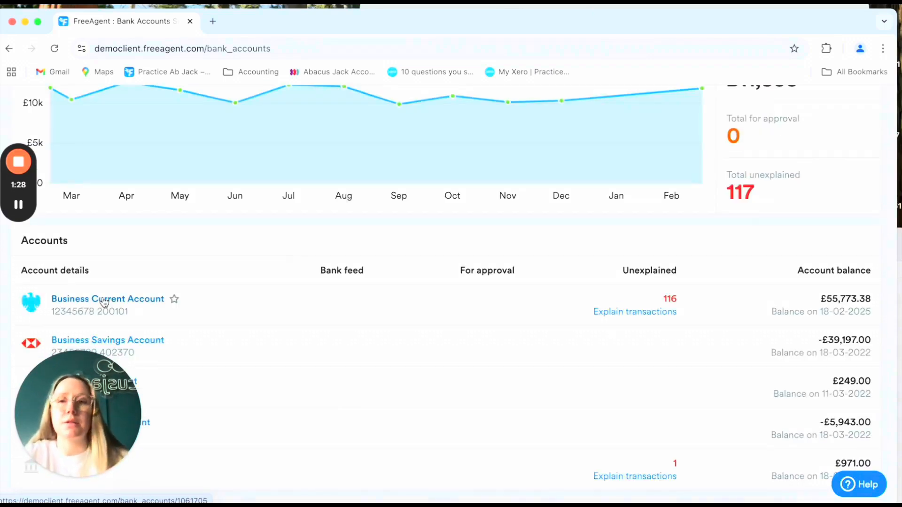
# - Open the Business Current Account's February 2025 transactions with the four unexplained Stripe and GoCardless receipts
pyautogui.click(104, 300)
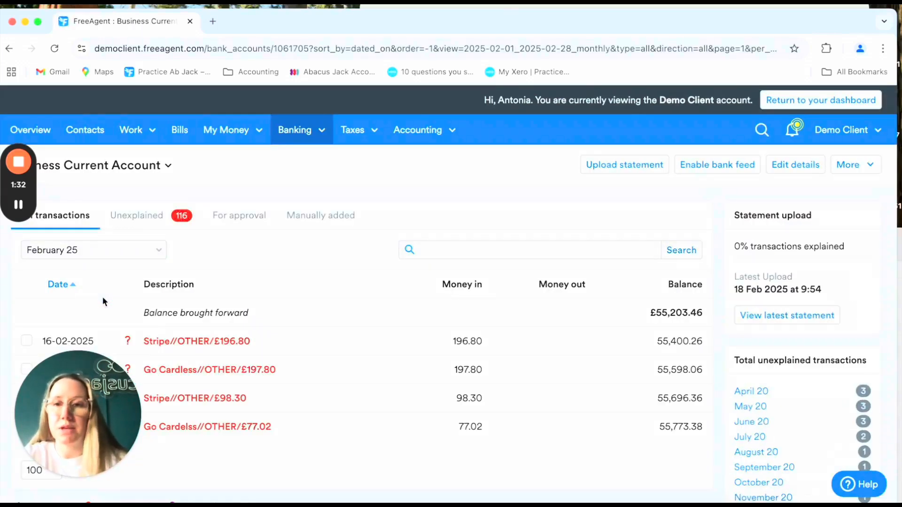
pyautogui.scroll(-3, 332, 359)
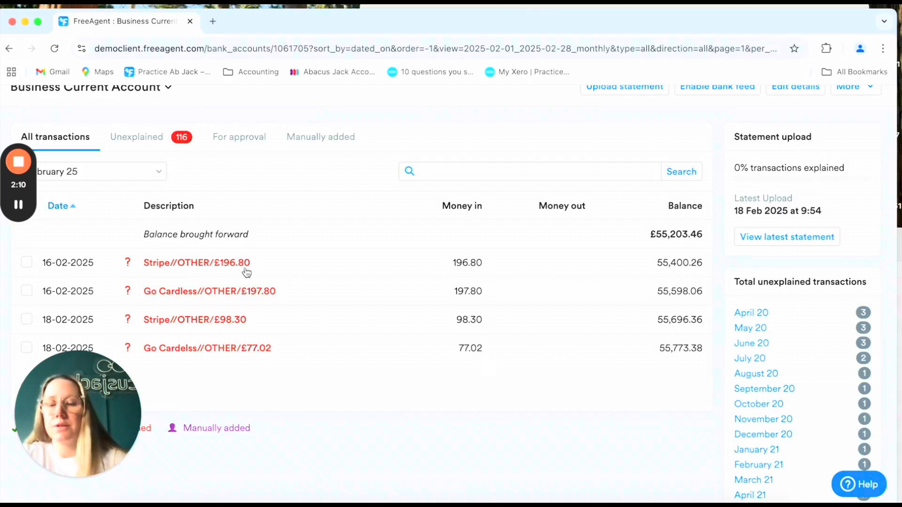
# - Explain the £196.80 Stripe receipt as an invoice receipt for INV257 (Luxury Laundry), then view the invoice
pyautogui.click(208, 263)
pyautogui.scroll(-1, 451, 308)
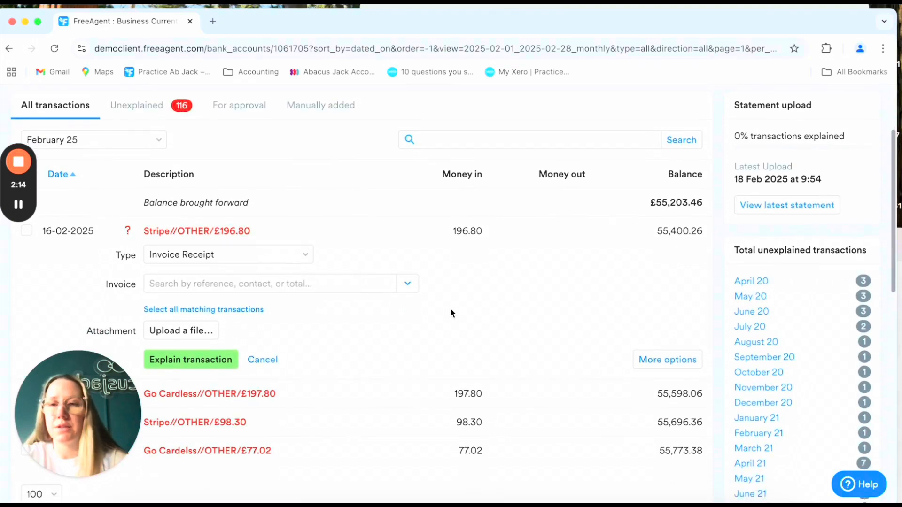
pyautogui.click(312, 284)
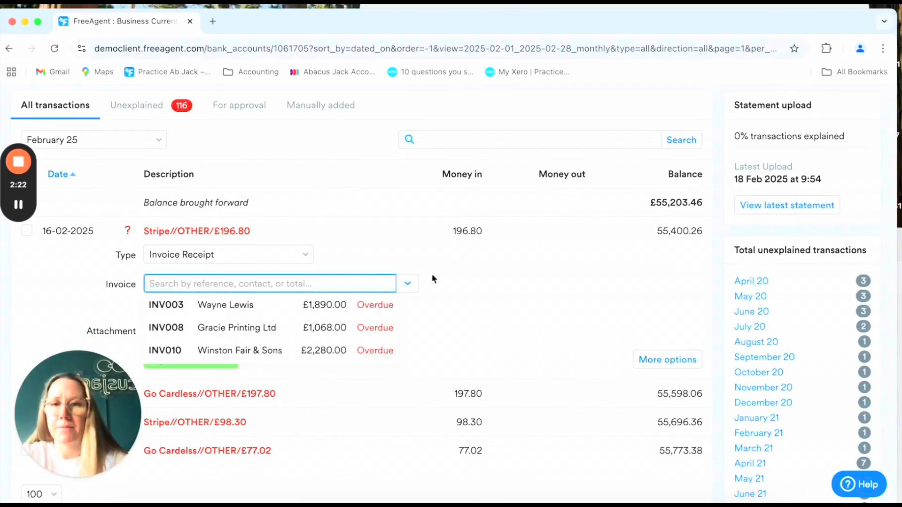
pyautogui.write('200')
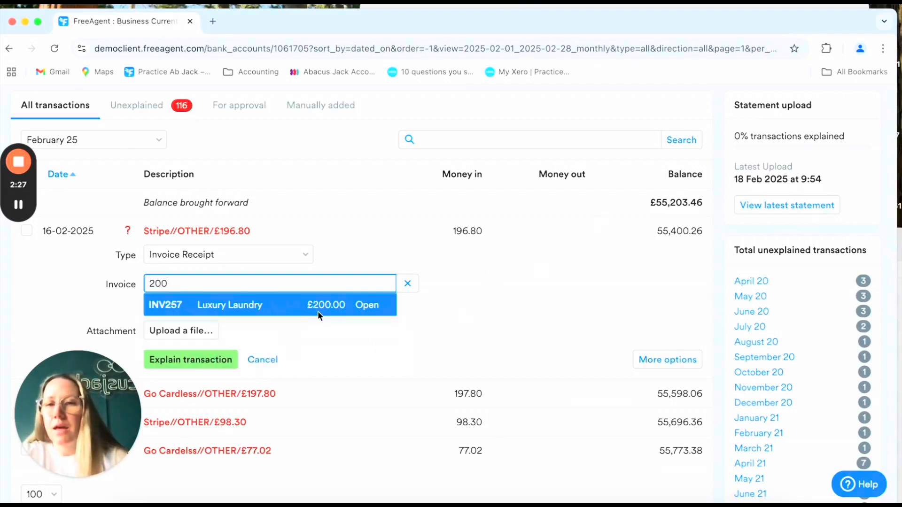
pyautogui.click(318, 311)
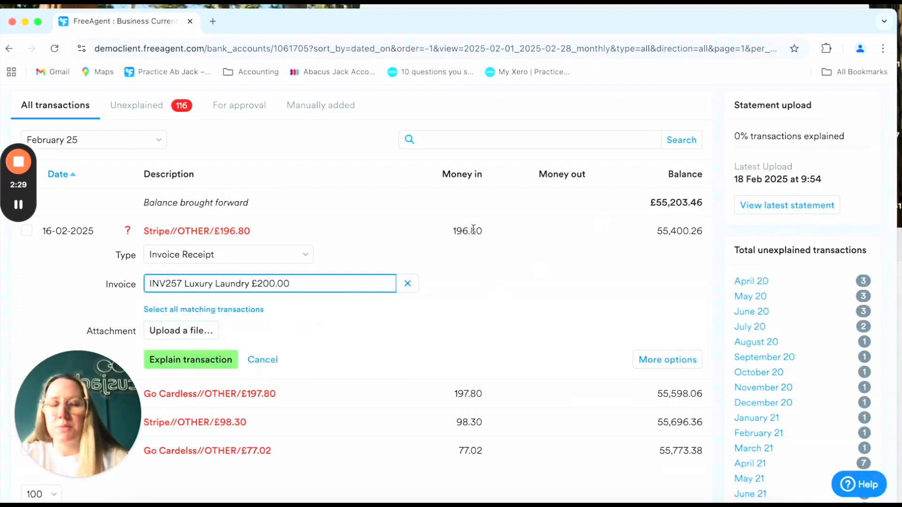
pyautogui.click(196, 362)
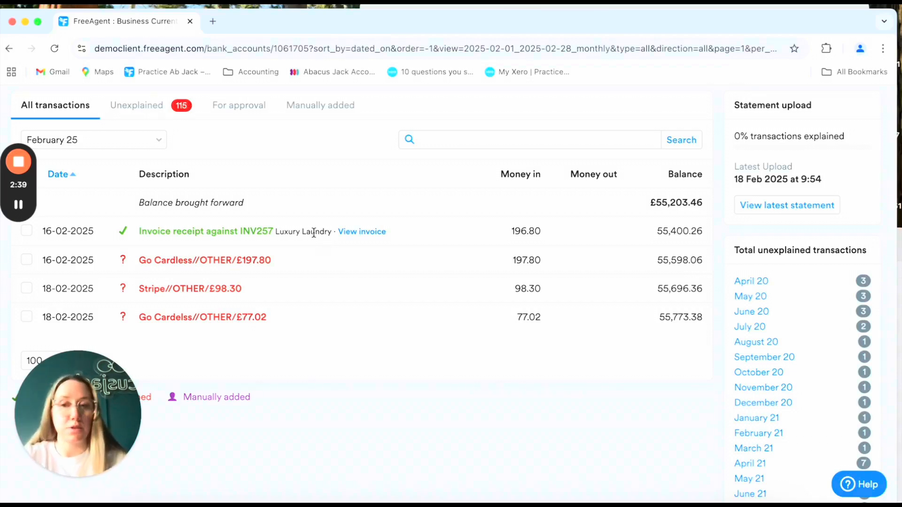
pyautogui.click(357, 231)
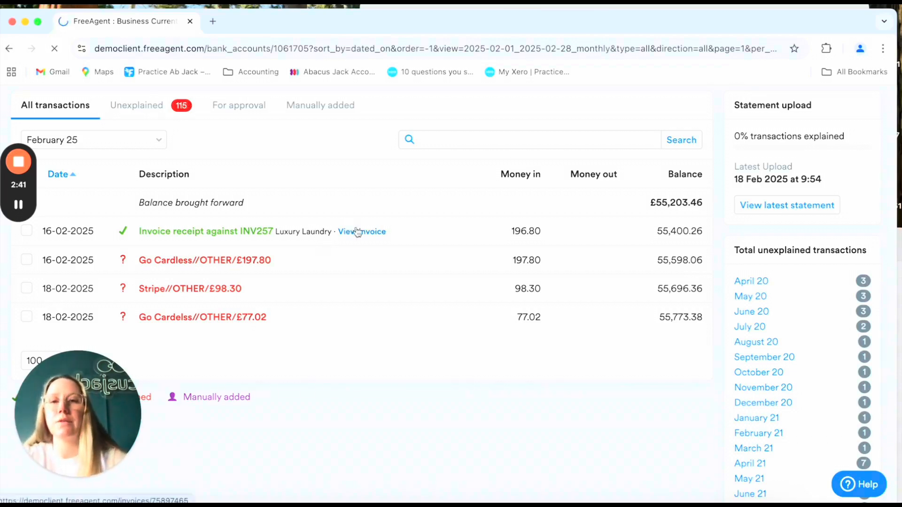
# - Open the Aged Debtors report from the Accounting reports overview
pyautogui.scroll(-2, 525, 367)
pyautogui.scroll(-2, 525, 367)
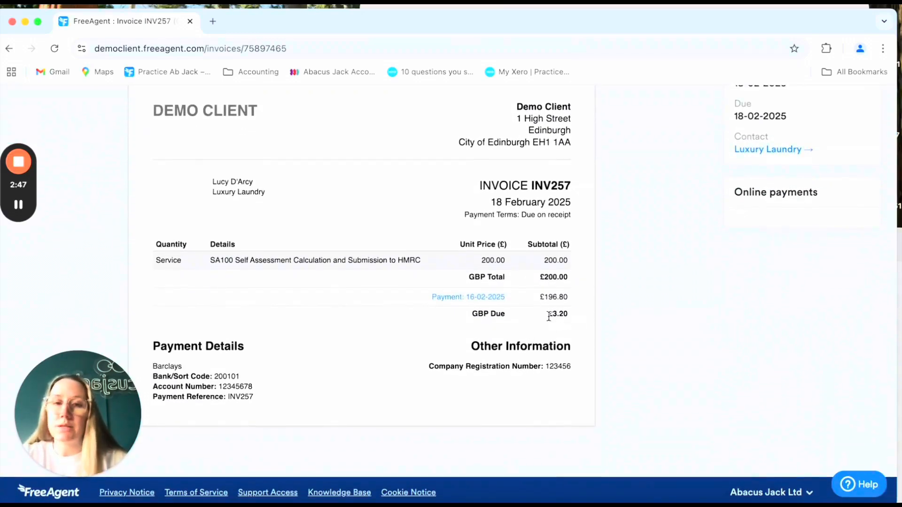
pyautogui.scroll(4, 571, 303)
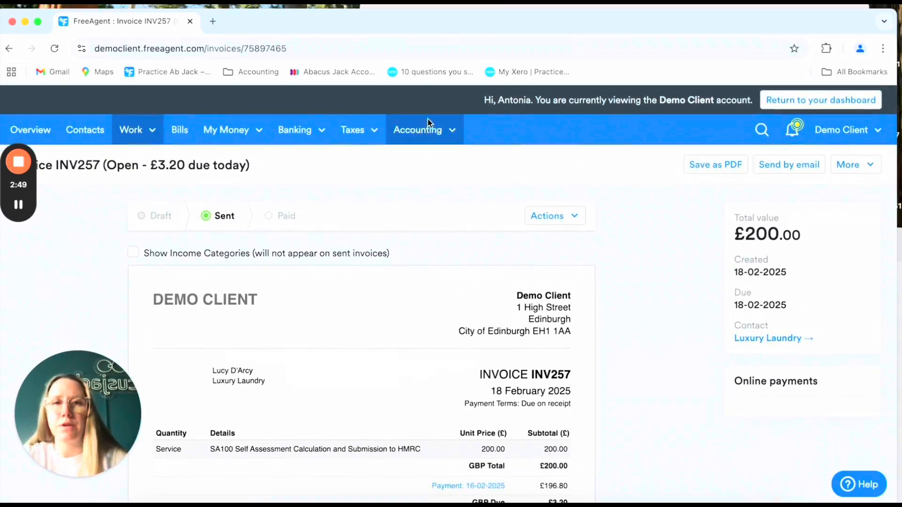
pyautogui.click(438, 136)
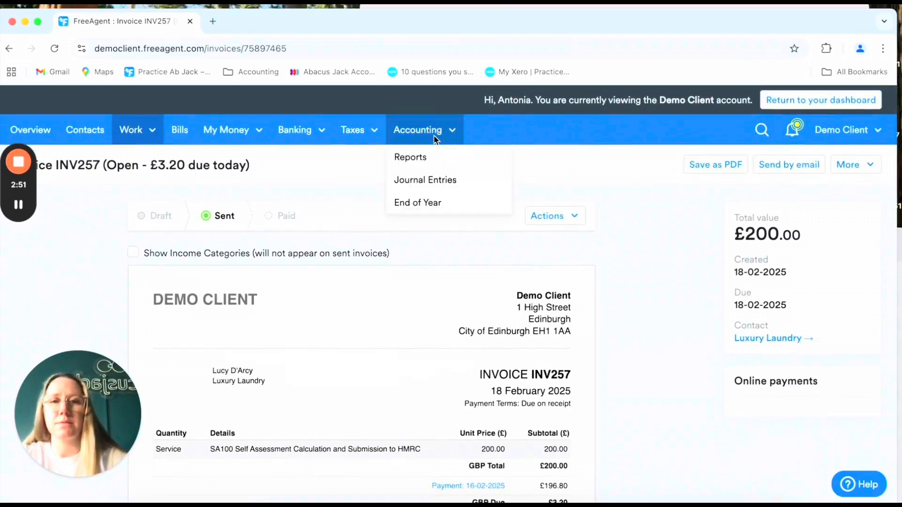
pyautogui.click(438, 166)
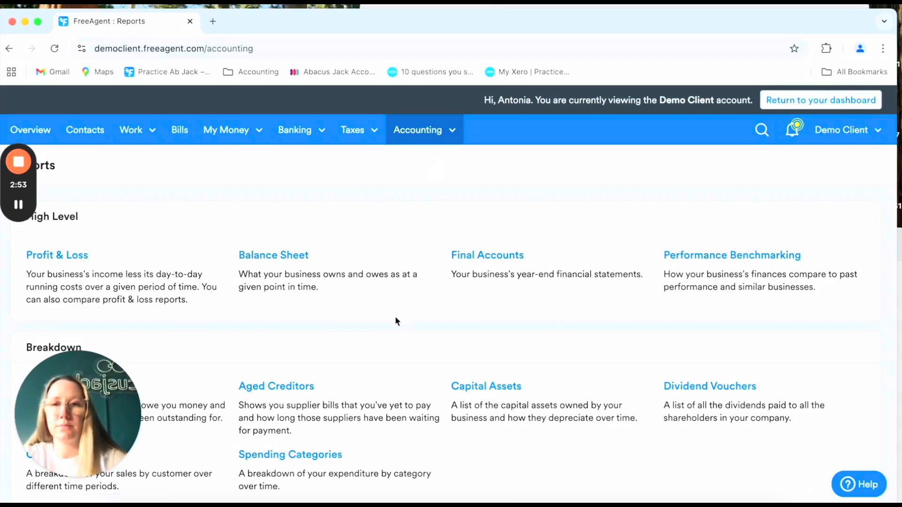
pyautogui.scroll(-3, 394, 320)
pyautogui.click(63, 259)
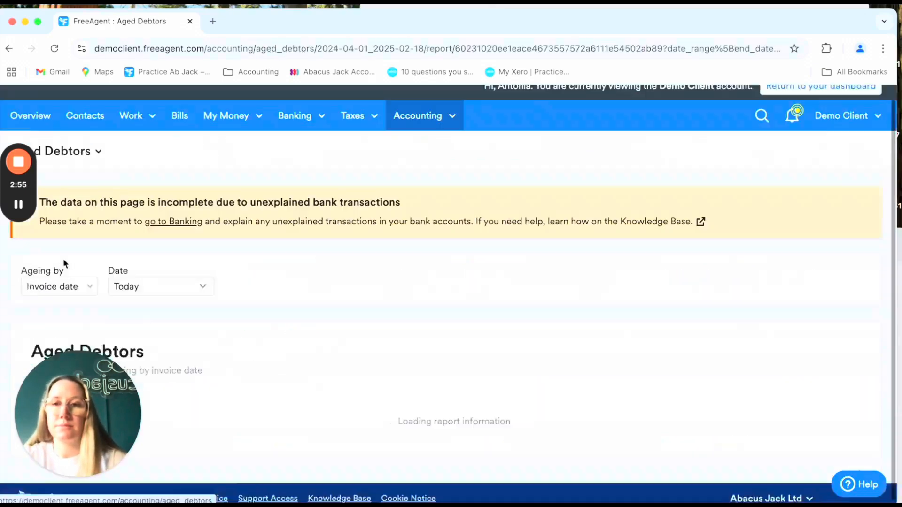
pyautogui.scroll(-5, 388, 355)
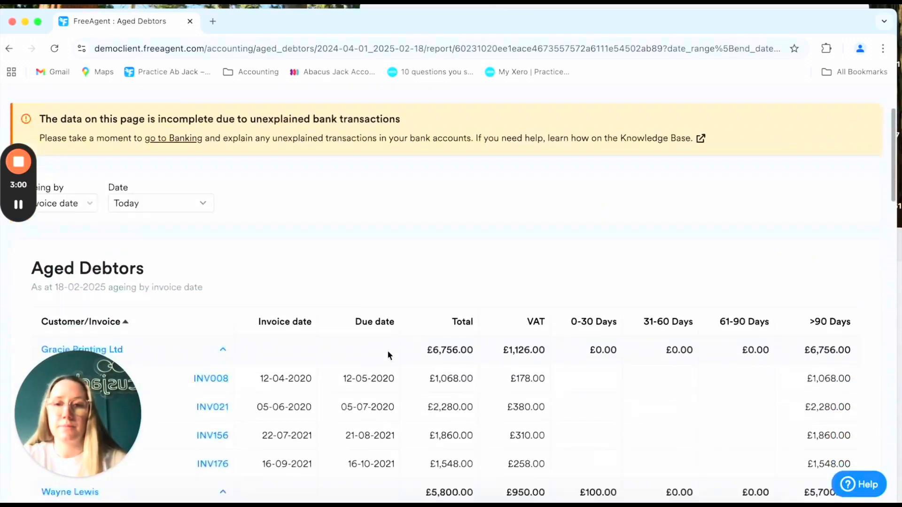
pyautogui.scroll(-10, 281, 268)
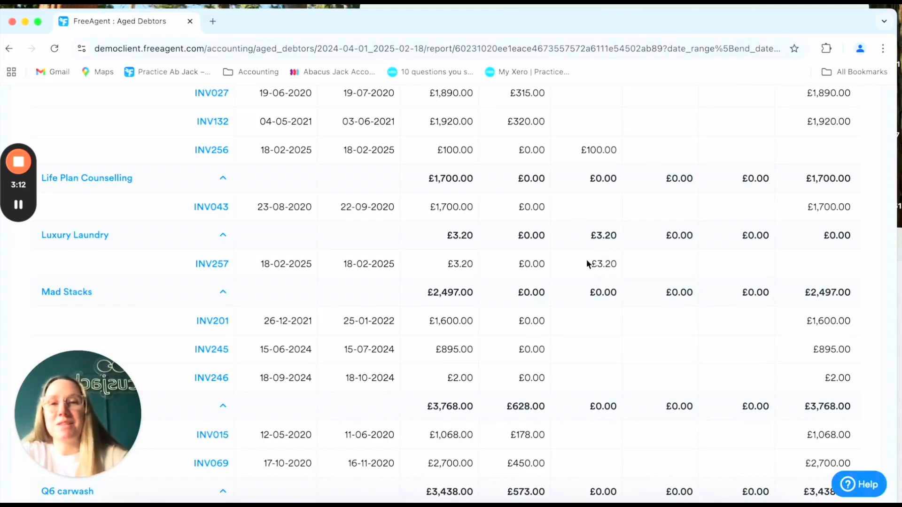
# - Review the Aged Debtors report, then return to the Bank Accounts Summary
pyautogui.scroll(2, 640, 285)
pyautogui.scroll(-2, 640, 285)
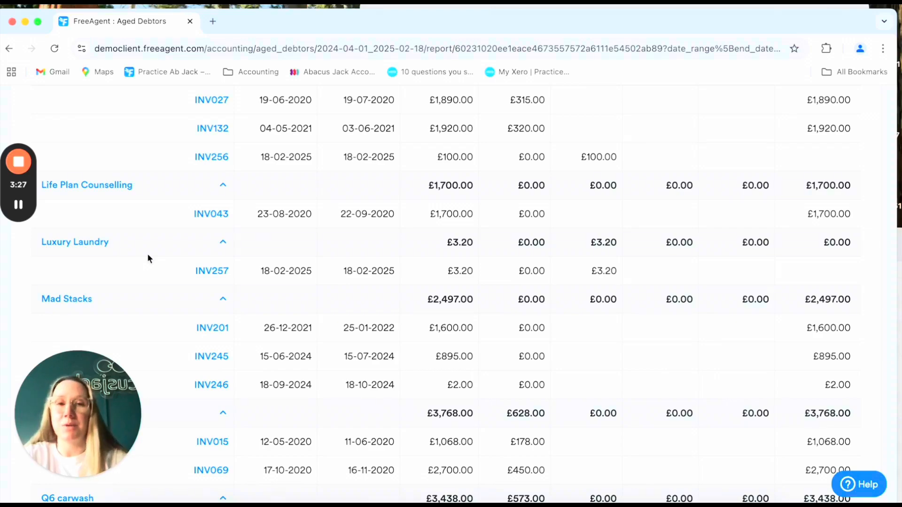
pyautogui.scroll(15, 405, 329)
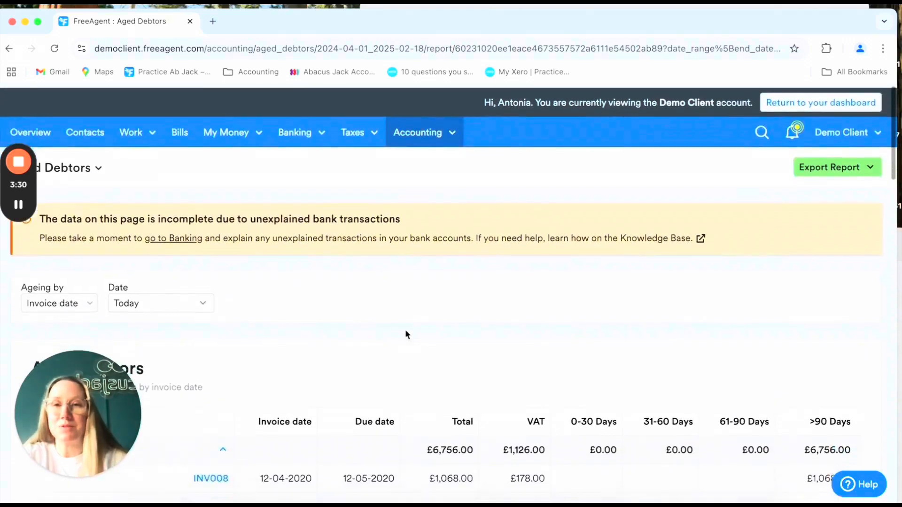
pyautogui.scroll(-2, 398, 267)
pyautogui.scroll(2, 398, 277)
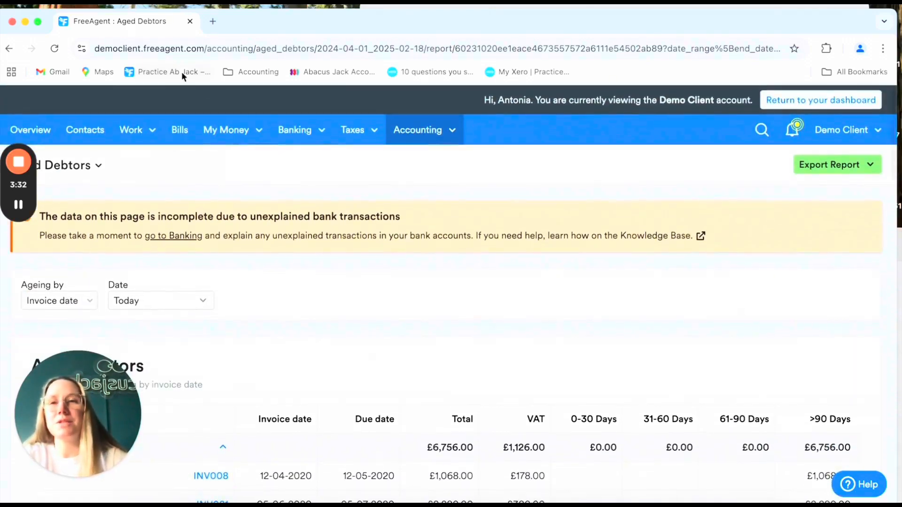
pyautogui.moveTo(308, 133)
pyautogui.click(303, 157)
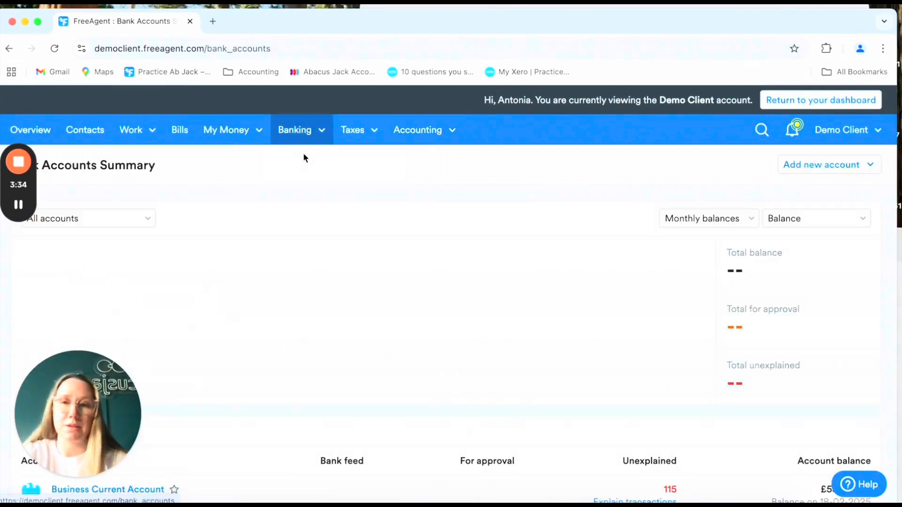
# - Open the INV257 receipt in the Business Current Account on its full Edit an Explanation page
pyautogui.scroll(-5, 312, 204)
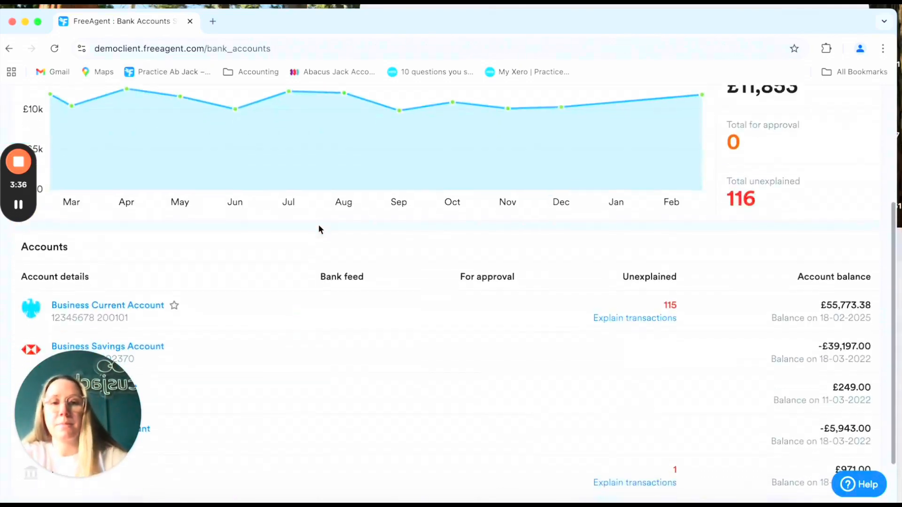
pyautogui.click(96, 305)
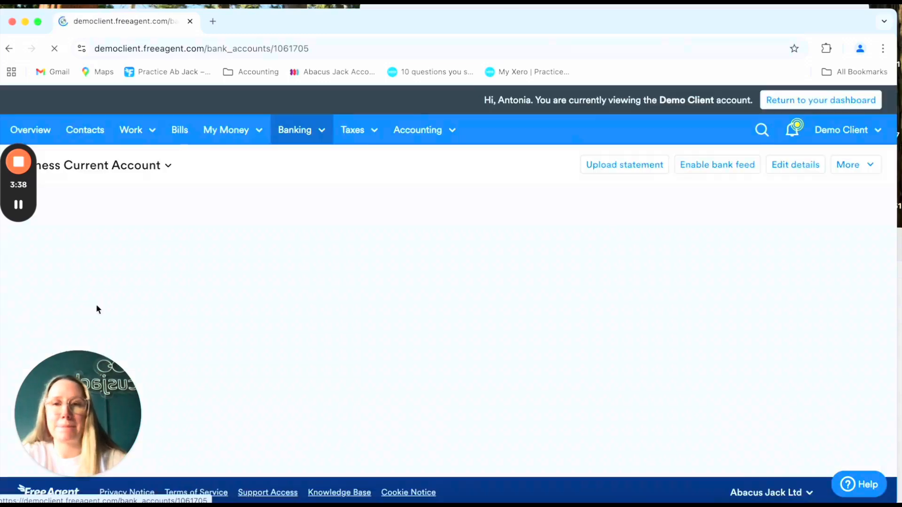
pyautogui.scroll(-3, 404, 198)
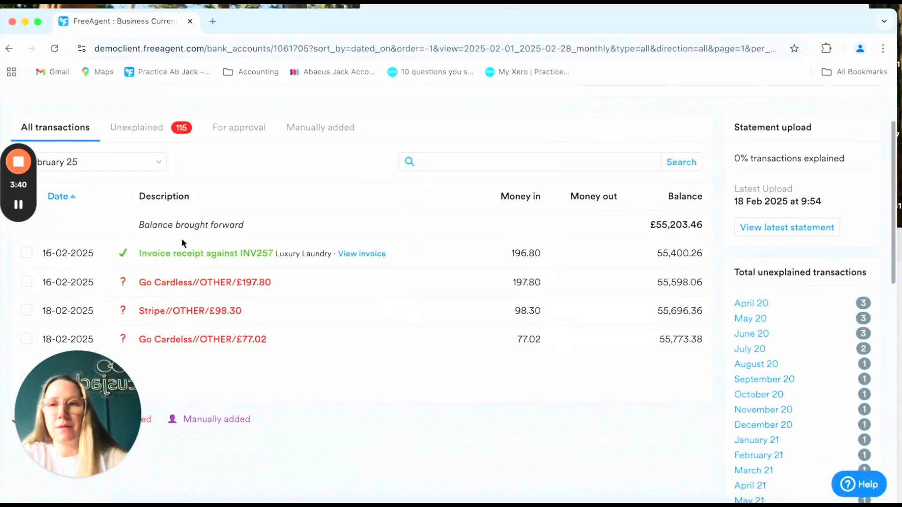
pyautogui.click(198, 253)
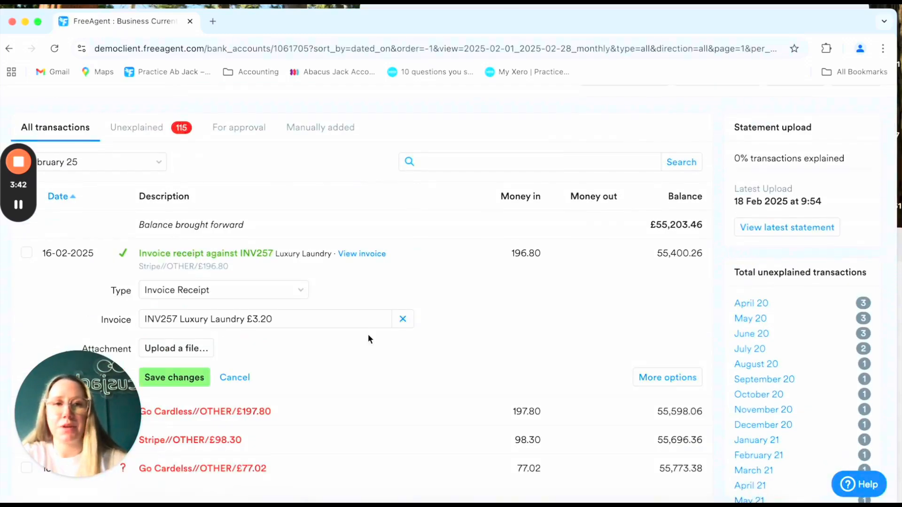
pyautogui.scroll(-2, 550, 341)
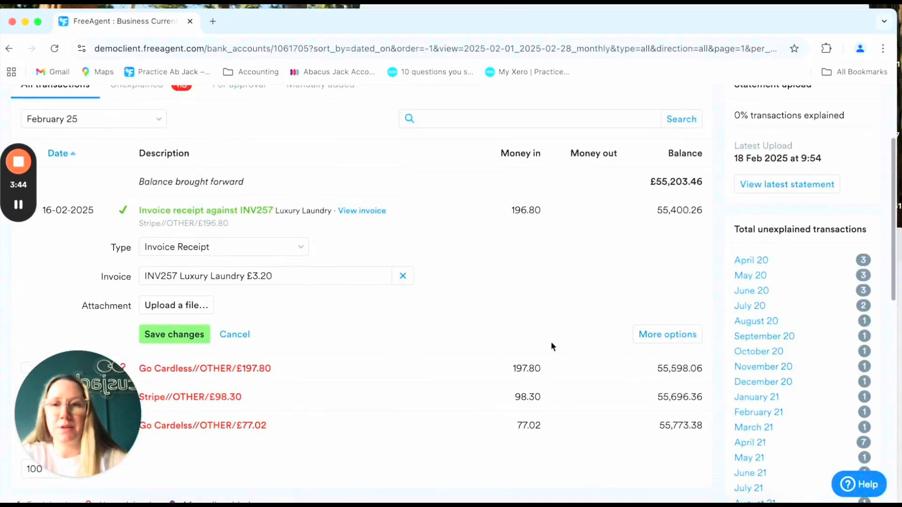
pyautogui.click(658, 345)
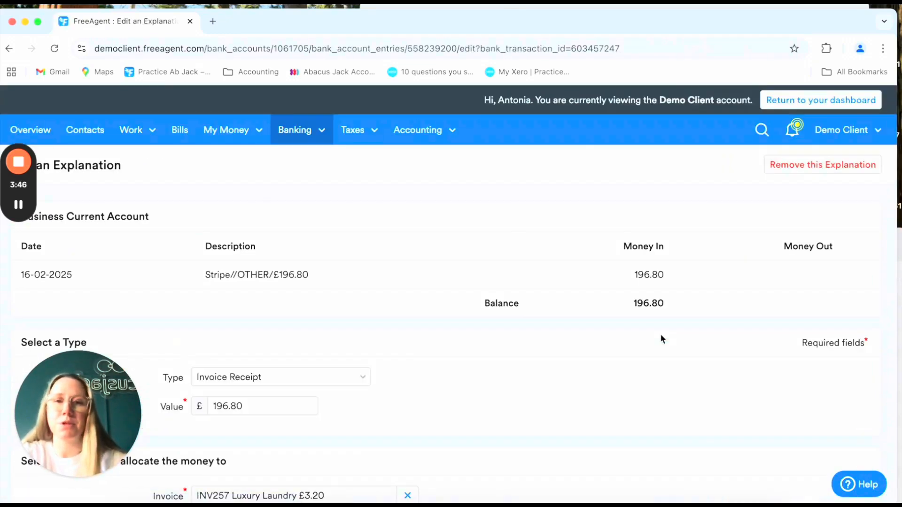
# - Remove the INV257 explanation and reopen the now-unexplained £196.80 Stripe receipt
pyautogui.click(859, 168)
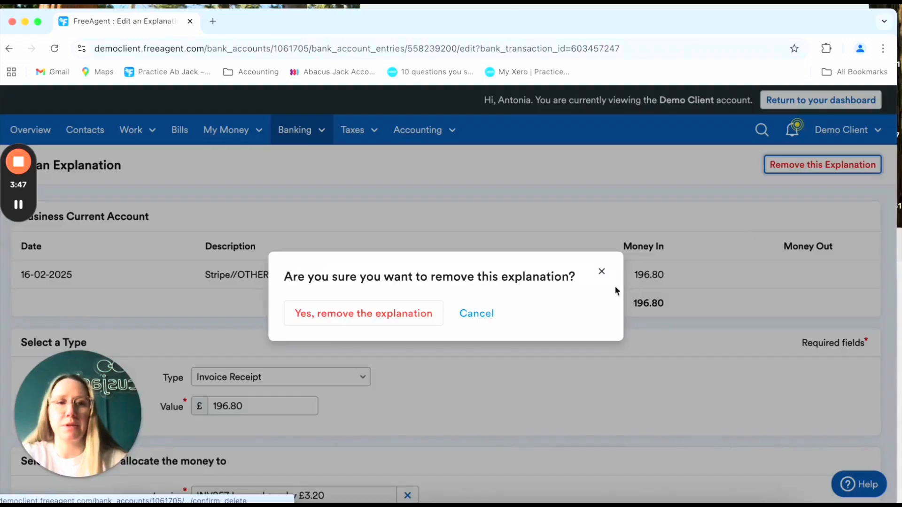
pyautogui.click(383, 306)
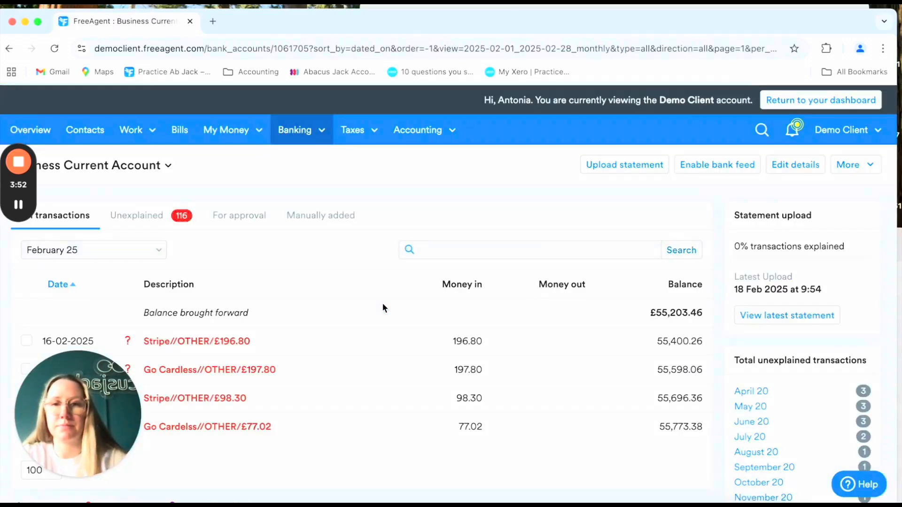
pyautogui.click(212, 342)
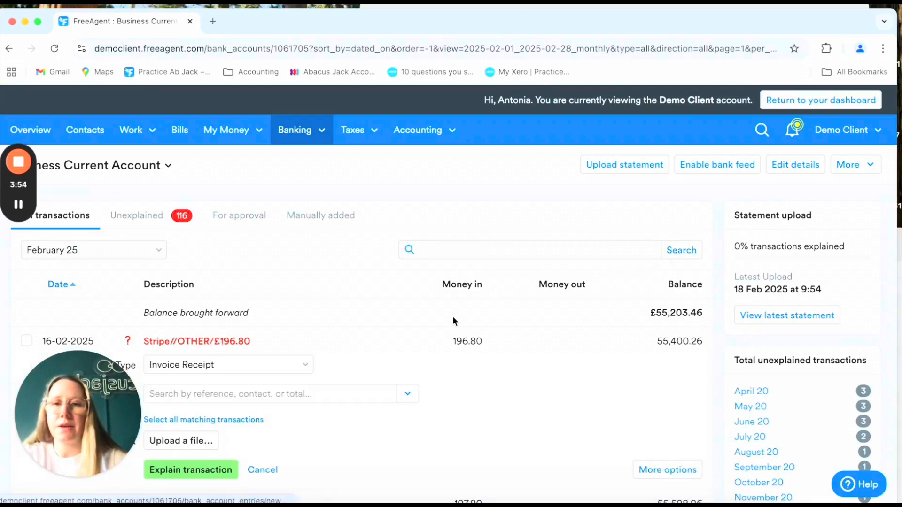
pyautogui.scroll(-1, 452, 316)
pyautogui.scroll(-2, 453, 317)
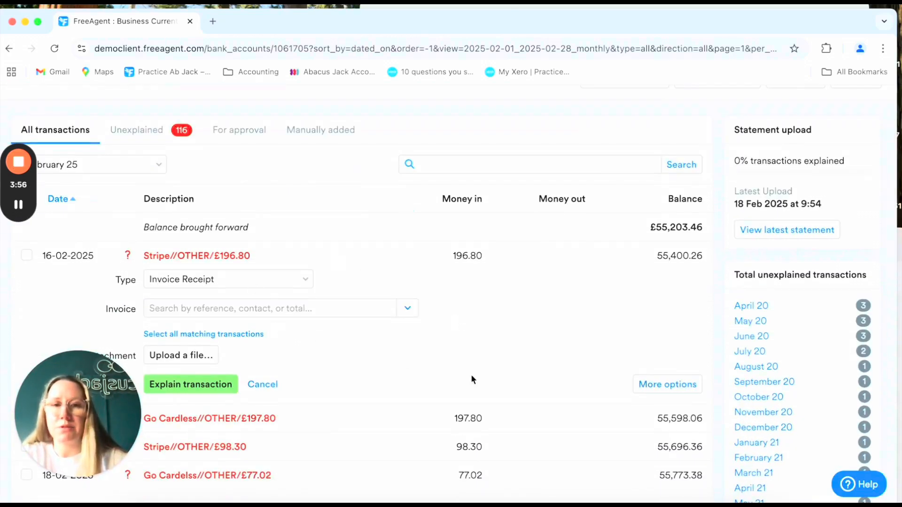
# - On the full explain page, change the receipt value to £200.00
pyautogui.click(671, 385)
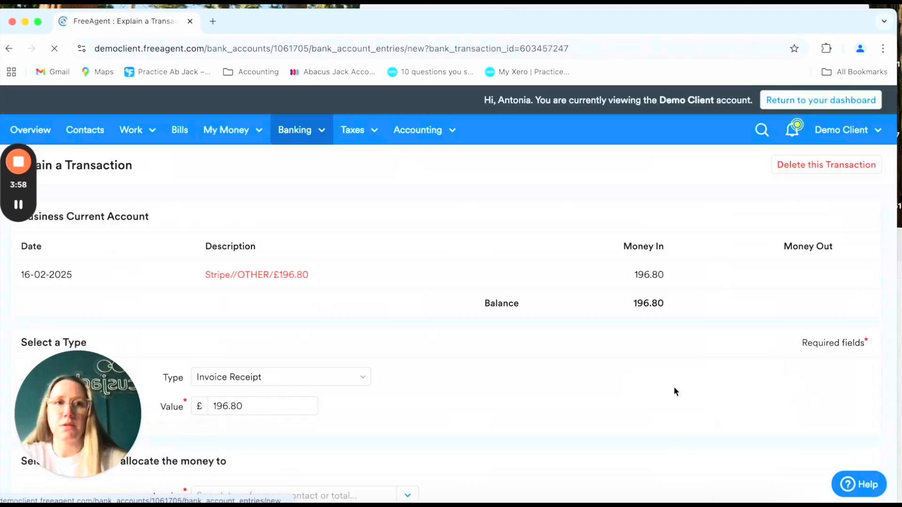
pyautogui.scroll(-3, 674, 391)
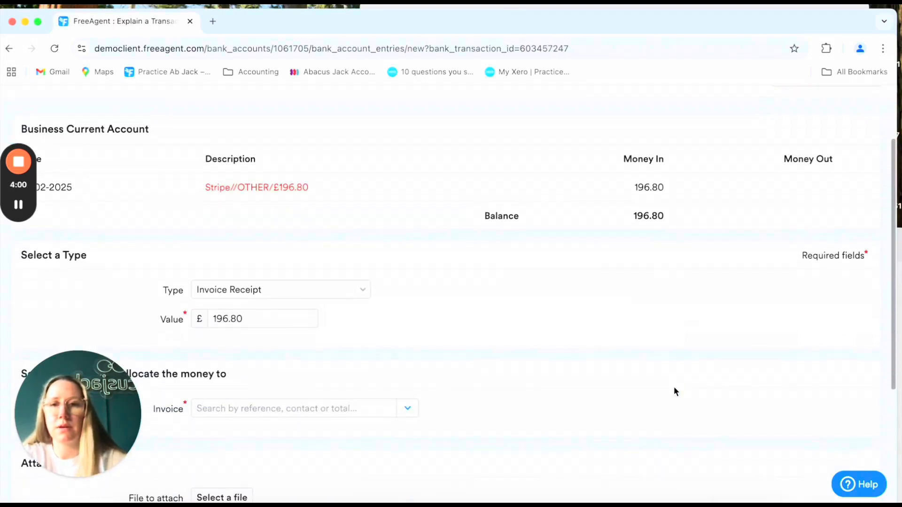
pyautogui.click(276, 299)
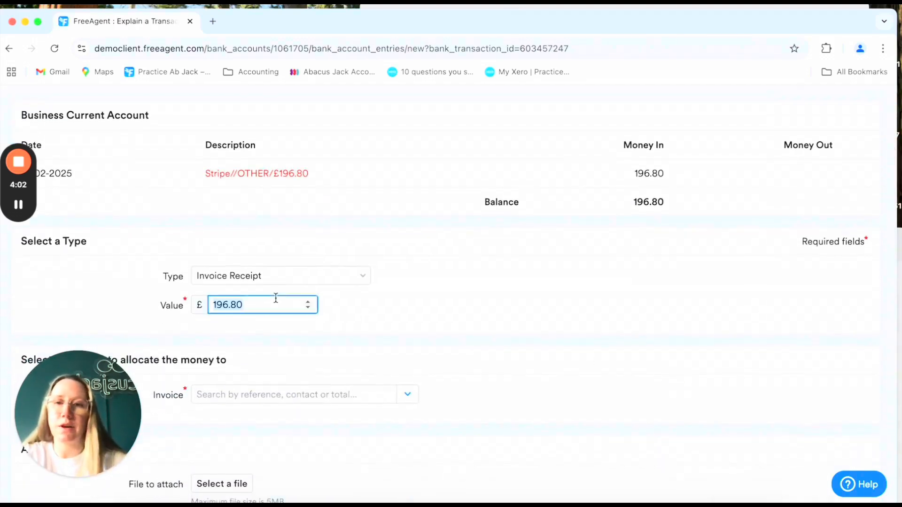
pyautogui.write('200')
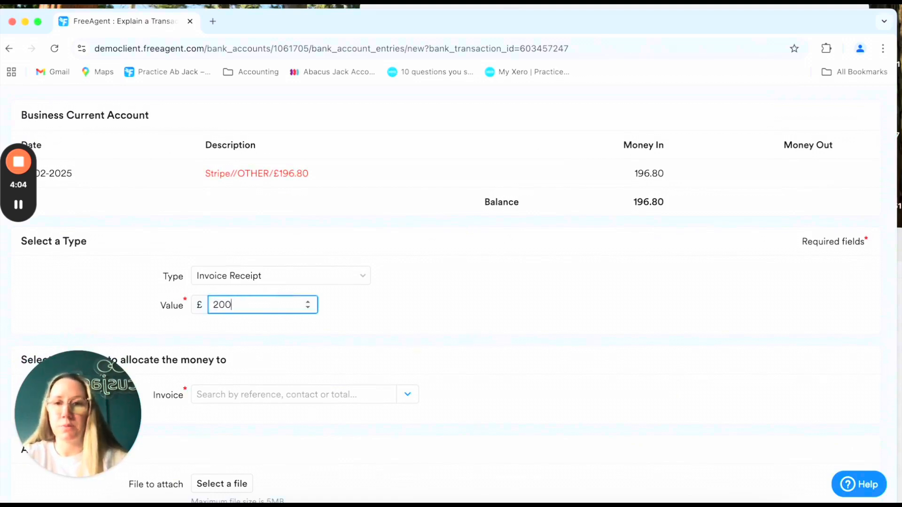
pyautogui.click(572, 319)
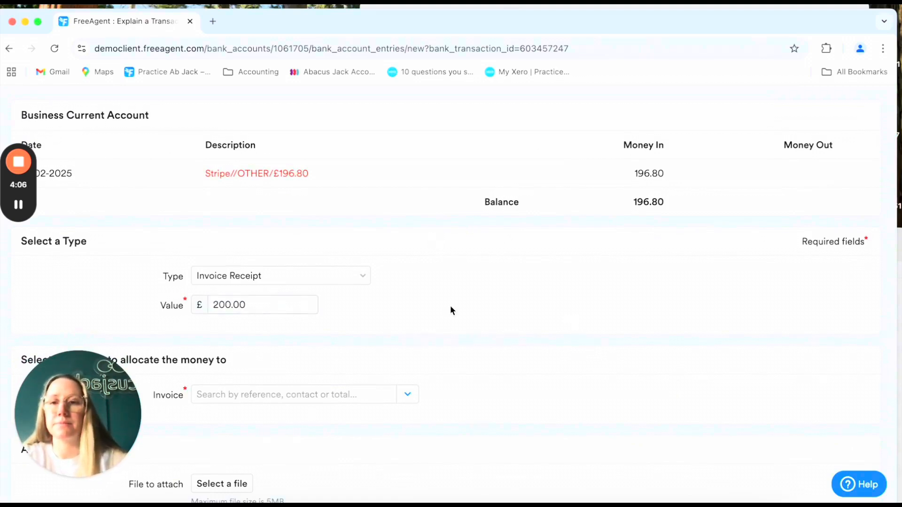
# - Allocate it to INV257 Luxury Laundry £200.00 and create the explanation, leaving £3.20 unexplained
pyautogui.scroll(-1, 450, 310)
pyautogui.scroll(1, 450, 310)
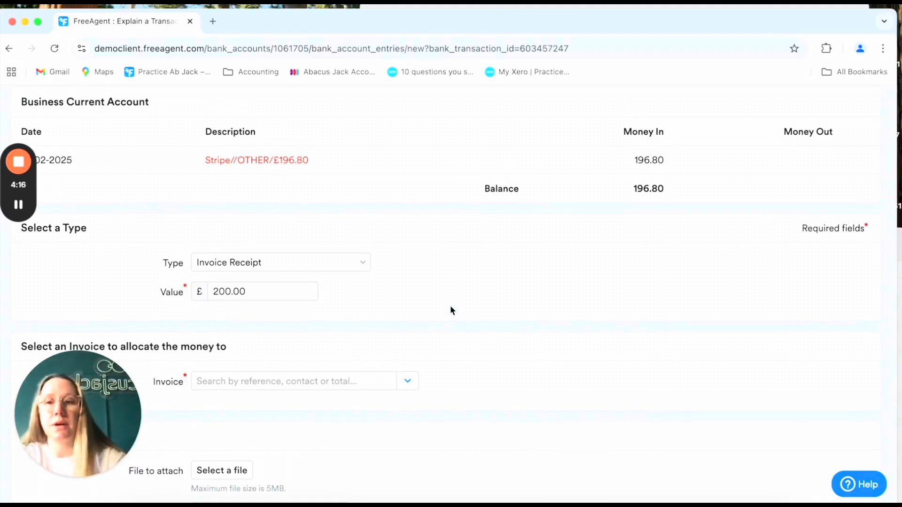
pyautogui.scroll(-2, 450, 310)
pyautogui.click(270, 324)
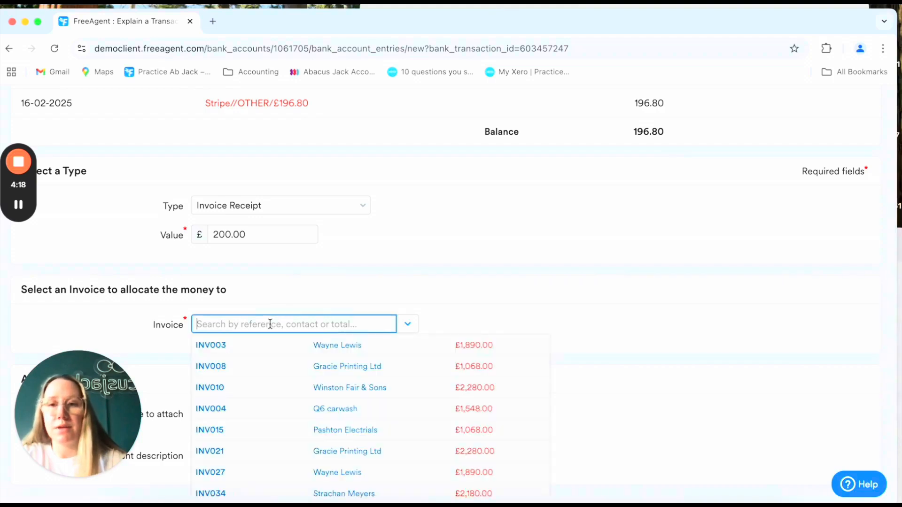
pyautogui.write('200')
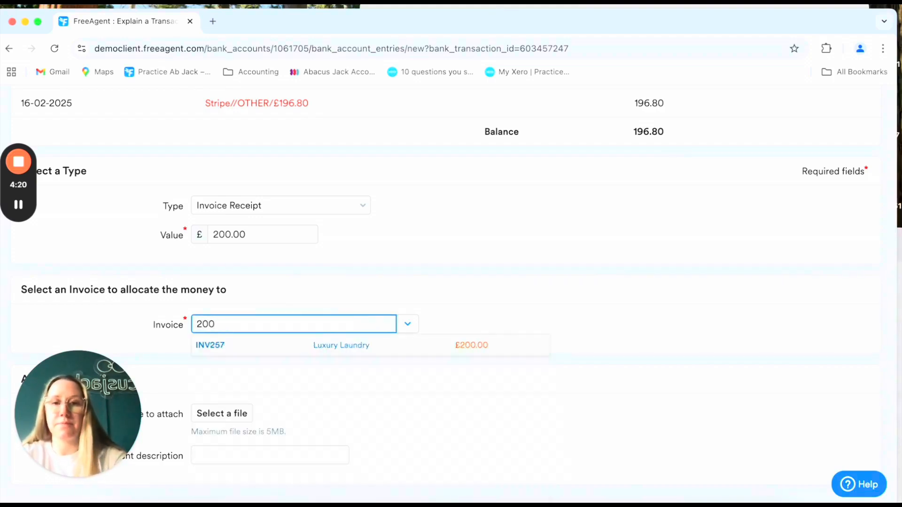
pyautogui.click(456, 343)
pyautogui.scroll(-3, 559, 371)
pyautogui.click(281, 408)
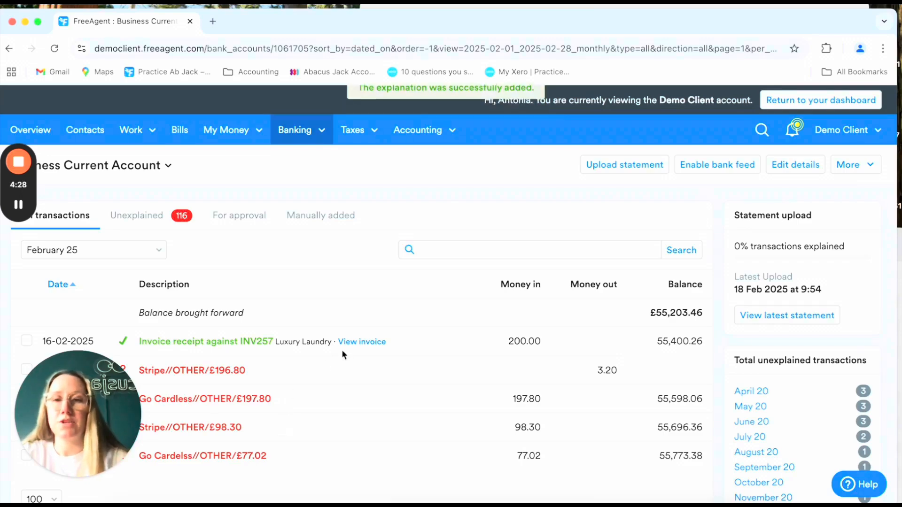
# - Explain the £3.20 Stripe remainder as a Bank/Finance Charges payment
pyautogui.scroll(-2, 342, 350)
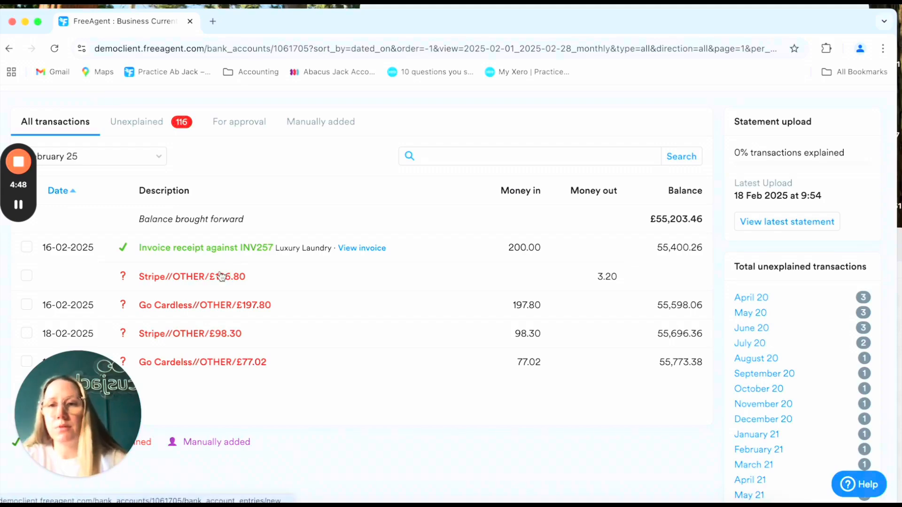
pyautogui.click(333, 277)
pyautogui.scroll(-2, 329, 316)
pyautogui.click(285, 291)
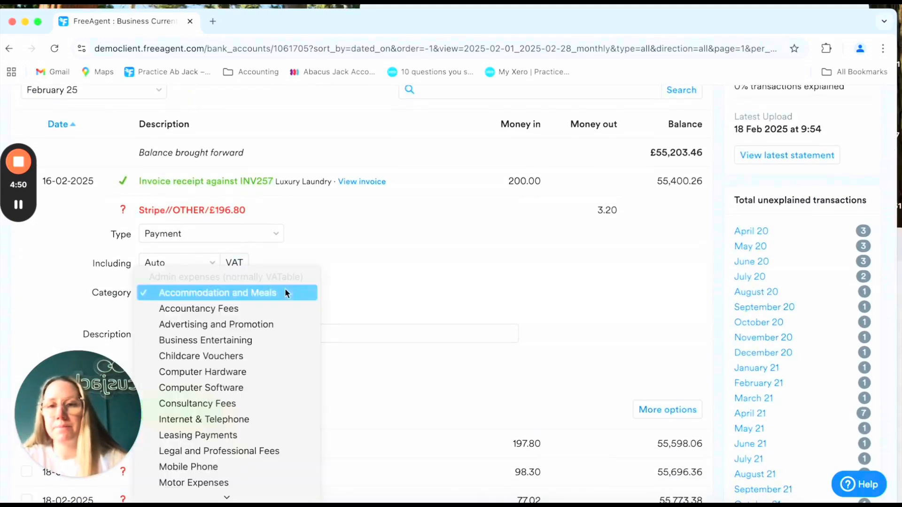
pyautogui.scroll(-3, 281, 358)
pyautogui.scroll(-5, 282, 358)
pyautogui.click(248, 214)
pyautogui.scroll(-3, 365, 292)
pyautogui.click(201, 331)
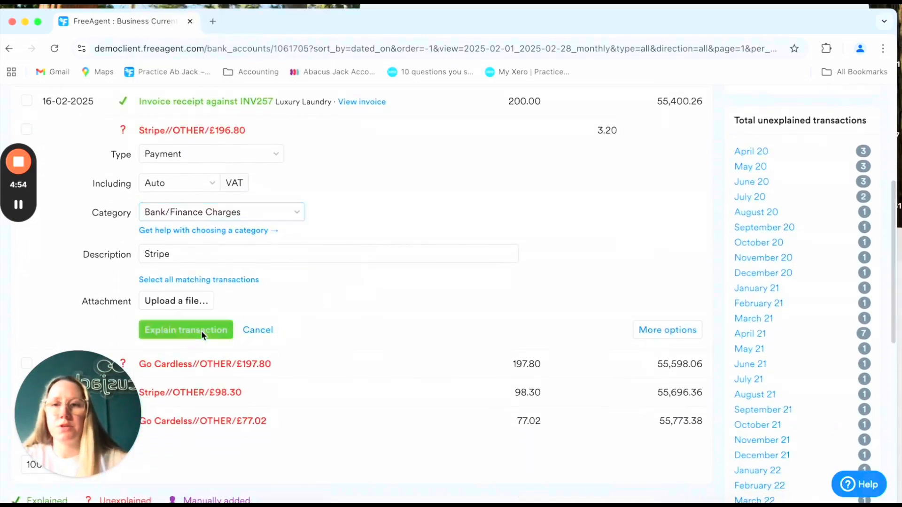
pyautogui.scroll(3, 298, 300)
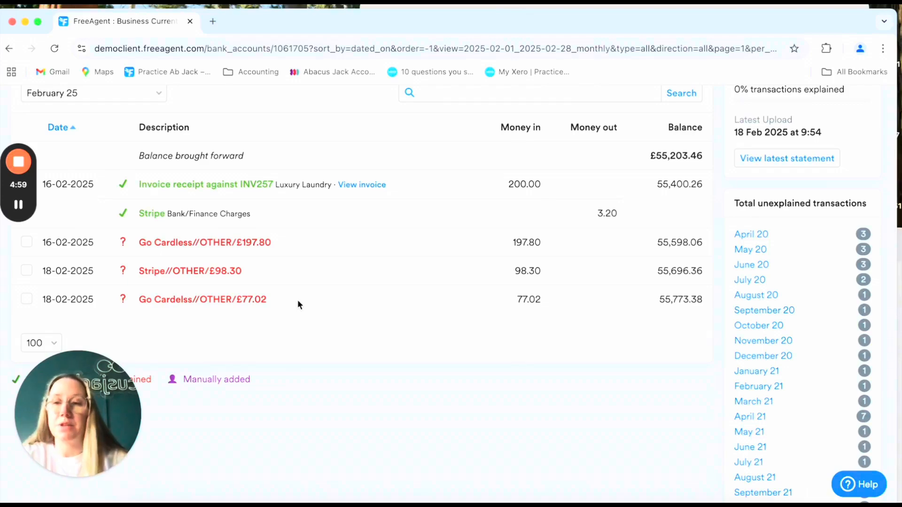
# - Check invoice INV257 shows paid with £0.00 due, then return to the Bank Accounts Summary
pyautogui.click(373, 185)
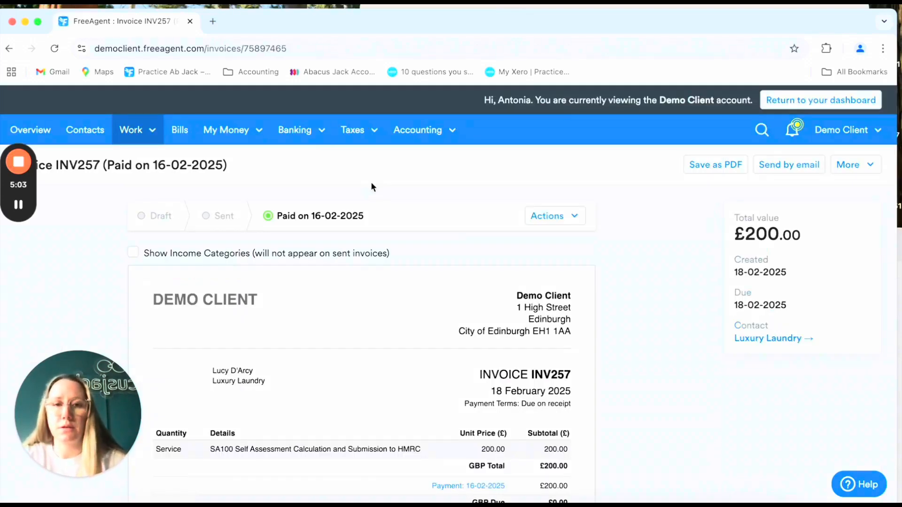
pyautogui.scroll(-2, 371, 187)
pyautogui.scroll(-1, 371, 188)
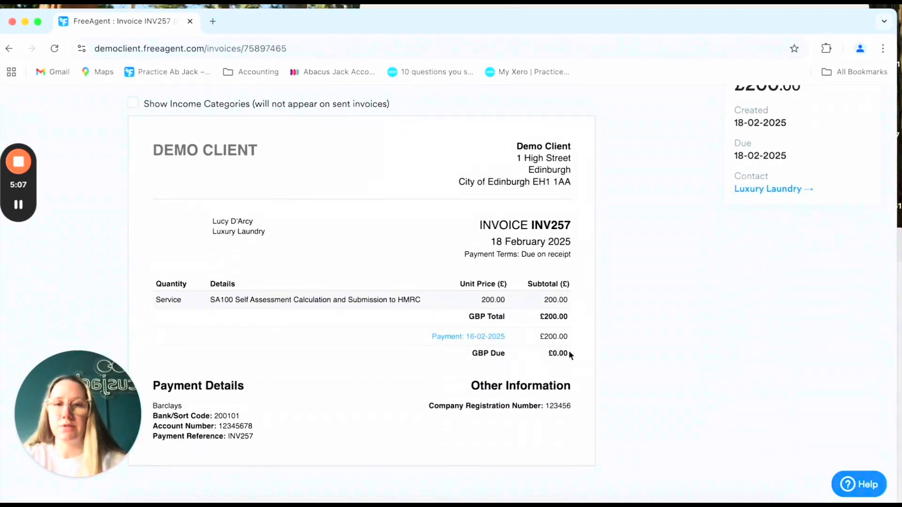
pyautogui.scroll(5, 564, 262)
pyautogui.scroll(-1, 564, 266)
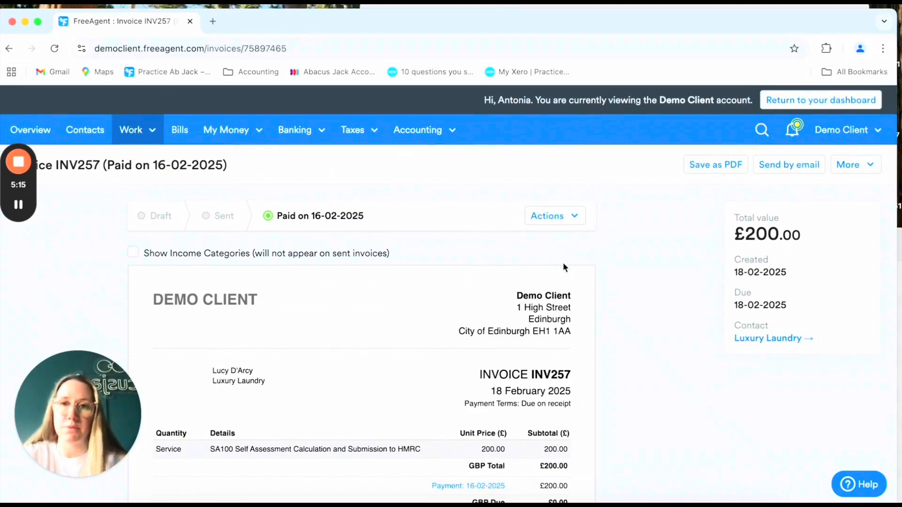
pyautogui.moveTo(295, 130)
pyautogui.click(310, 156)
# - Return to the Business Current Account and begin explaining the Go Cardelss £77.02 receipt
pyautogui.scroll(-3, 350, 323)
pyautogui.scroll(-3, 350, 328)
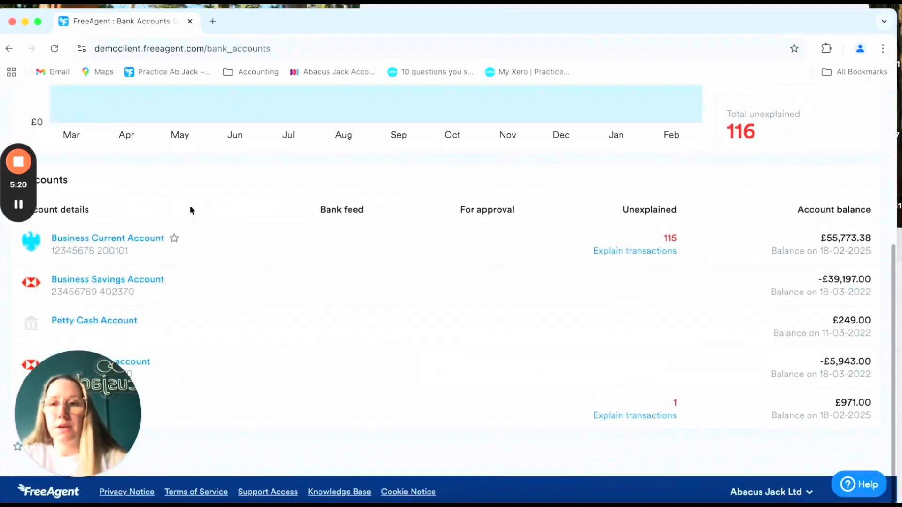
pyautogui.click(151, 239)
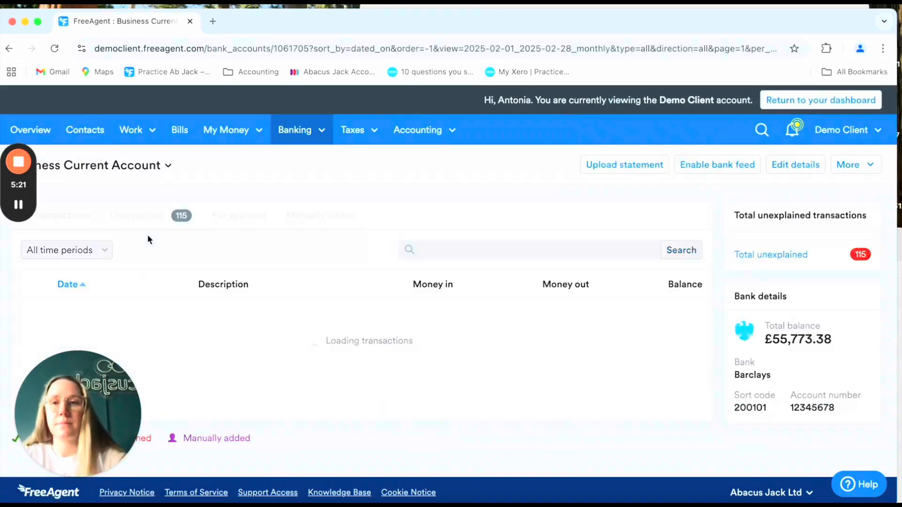
pyautogui.scroll(-3, 297, 326)
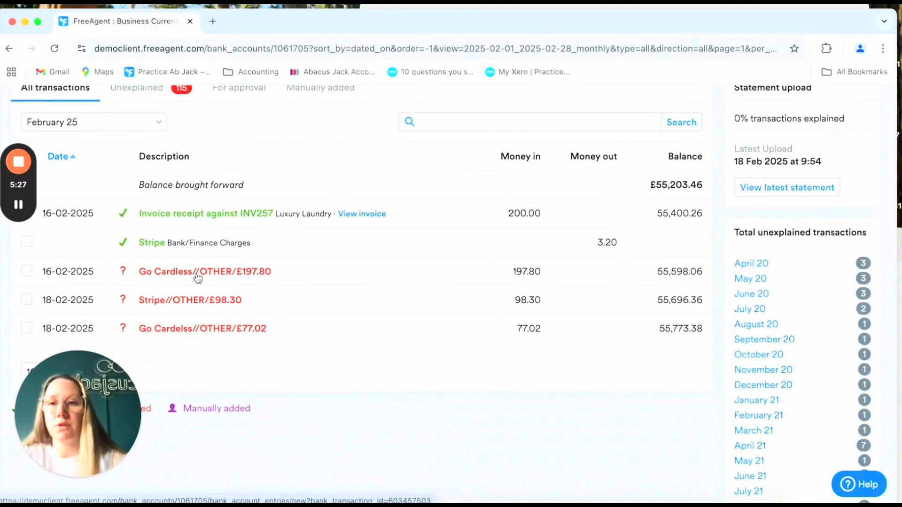
pyautogui.click(238, 329)
pyautogui.scroll(-2, 488, 305)
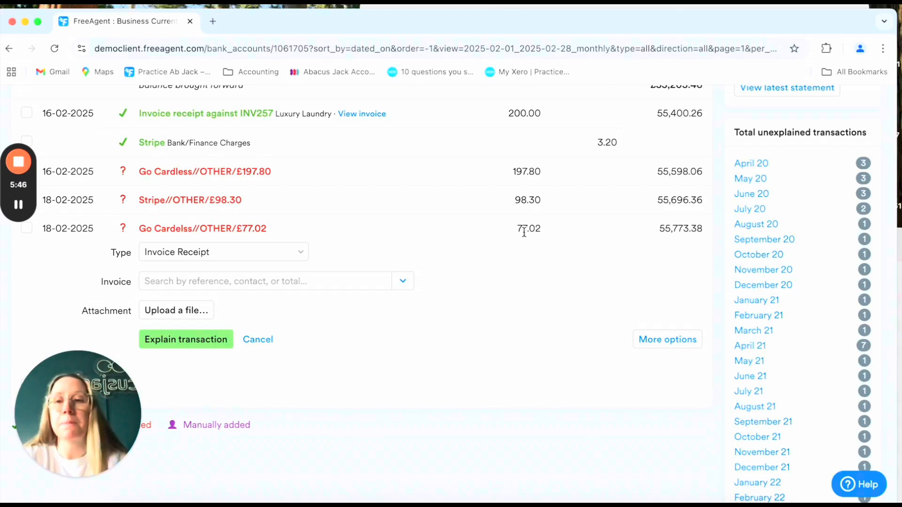
pyautogui.click(663, 339)
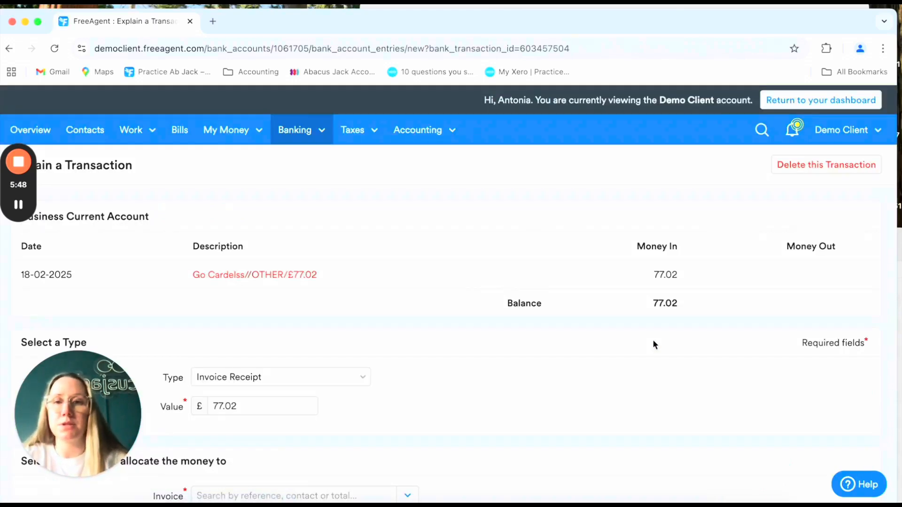
pyautogui.scroll(-4, 652, 340)
pyautogui.click(245, 214)
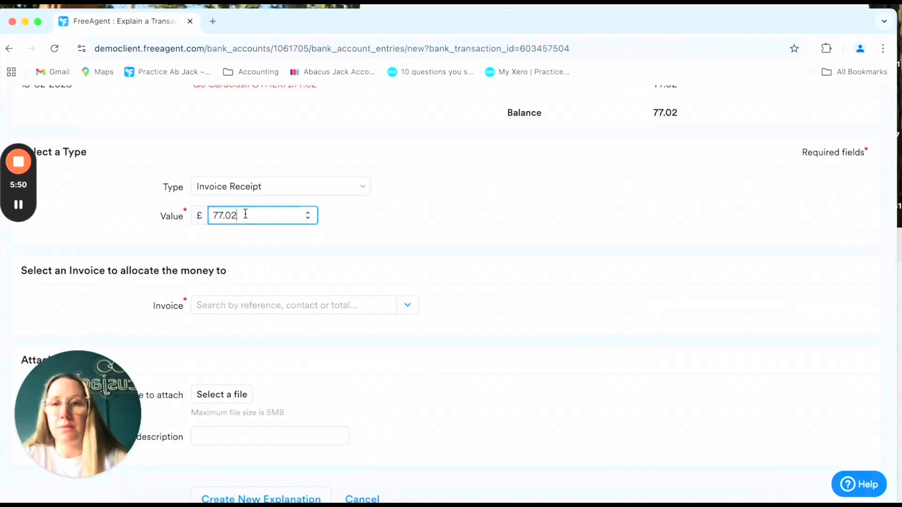
pyautogui.doubleClick(245, 215)
pyautogui.write('78')
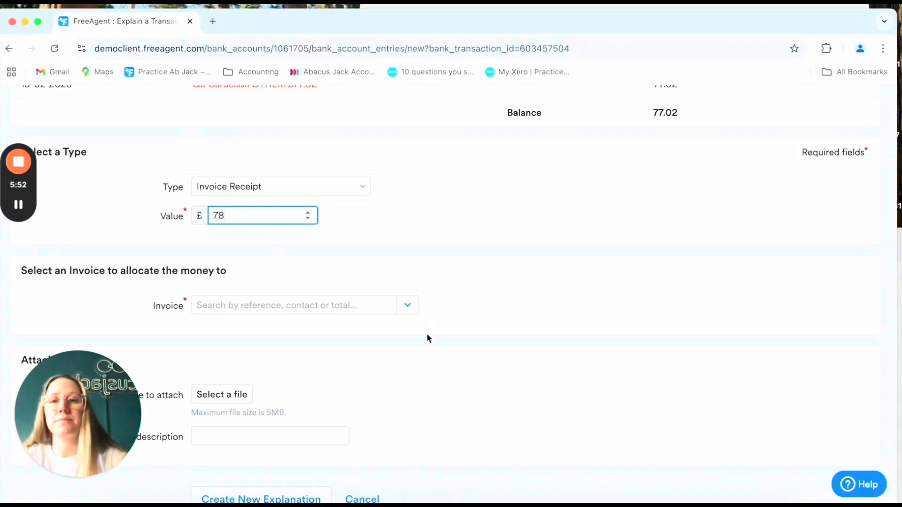
pyautogui.scroll(-1, 376, 320)
pyautogui.click(333, 240)
pyautogui.write('78')
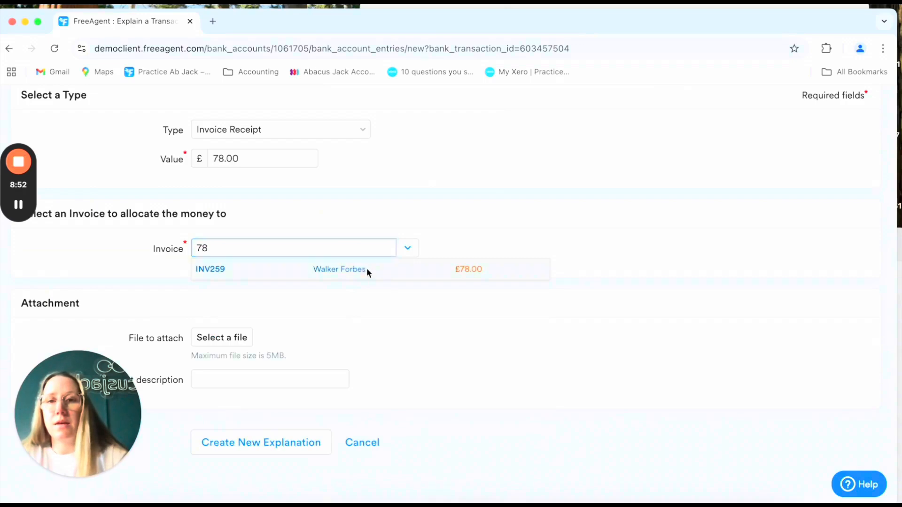
pyautogui.click(367, 272)
pyautogui.scroll(-1, 408, 376)
pyautogui.click(280, 429)
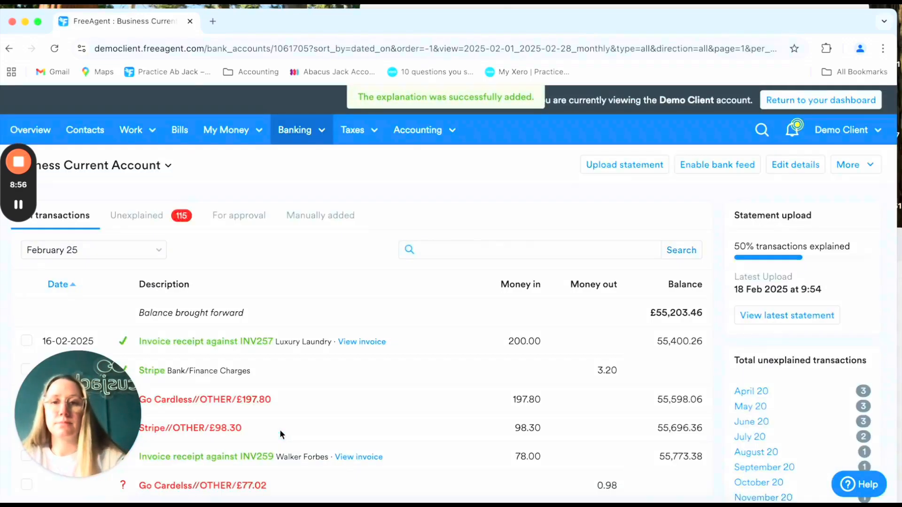
# - Explain the £0.98 Go Cardelss remainder under the Bank/Finance Charges category
pyautogui.scroll(-3, 280, 430)
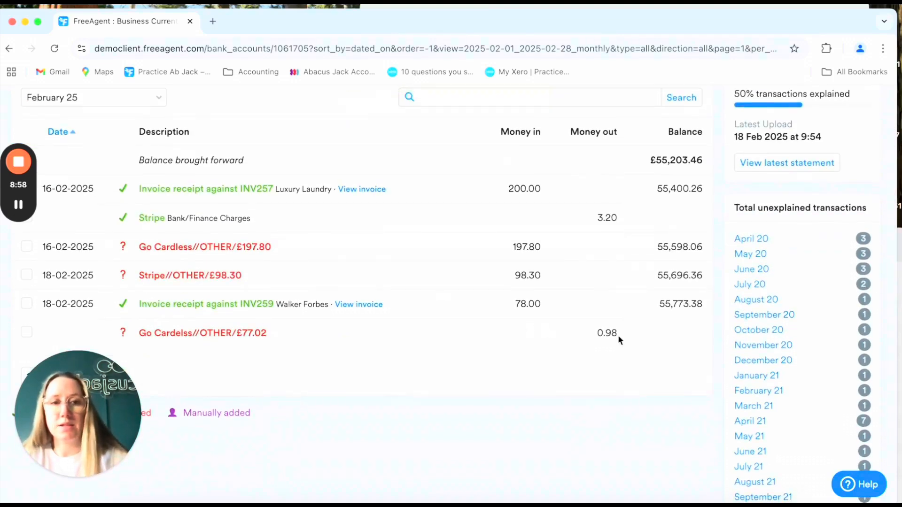
pyautogui.click(213, 335)
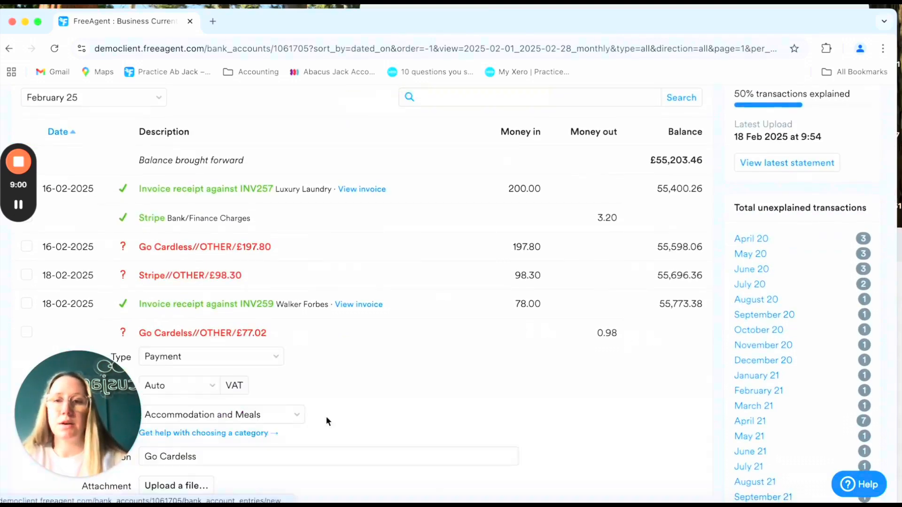
pyautogui.scroll(-5, 282, 282)
pyautogui.click(275, 182)
pyautogui.scroll(-5, 267, 359)
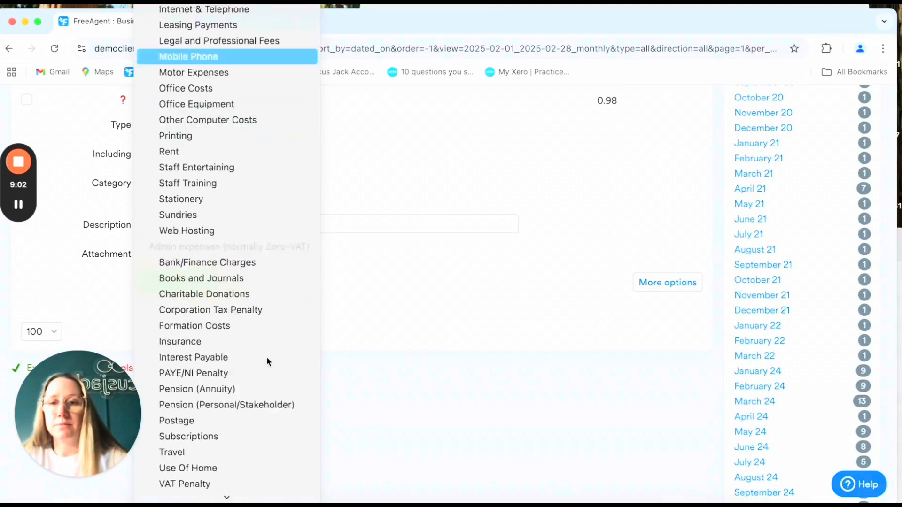
pyautogui.scroll(2, 266, 361)
pyautogui.click(263, 183)
pyautogui.click(216, 284)
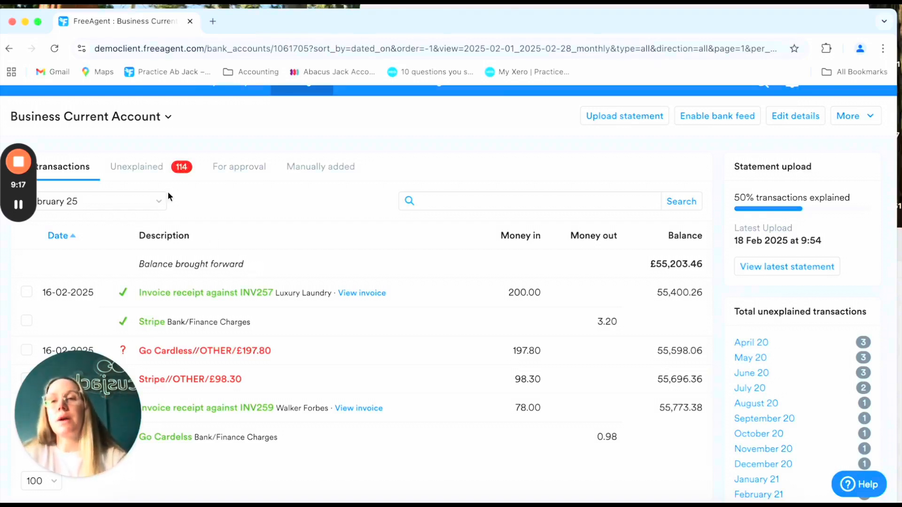
pyautogui.click(95, 117)
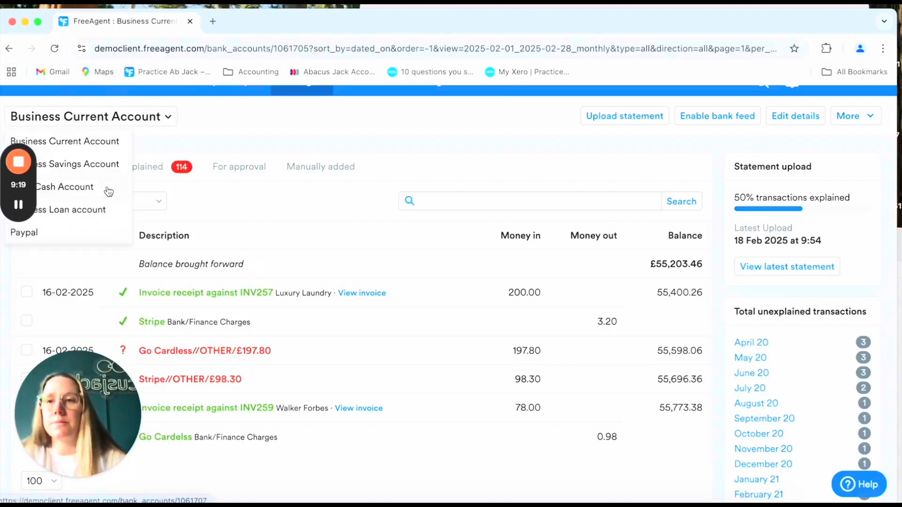
# - Switch to the Paypal account's transaction list
pyautogui.click(82, 236)
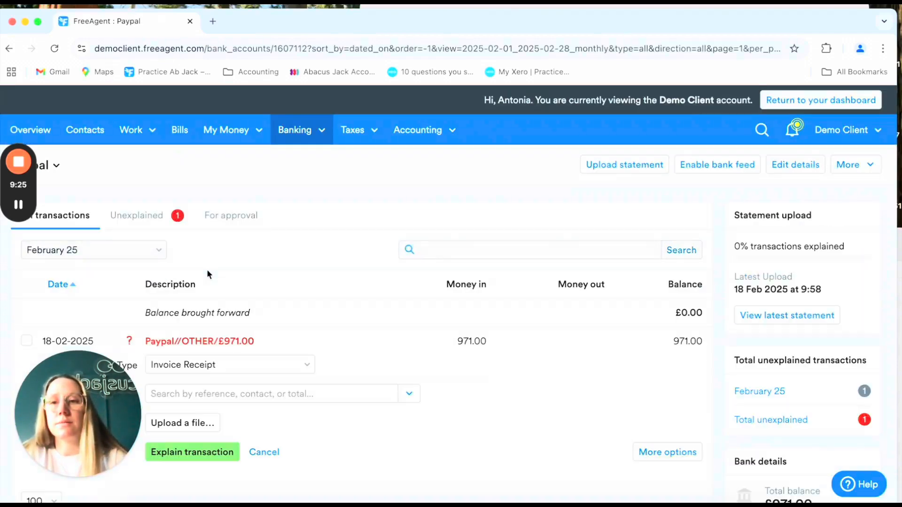
pyautogui.scroll(-3, 513, 399)
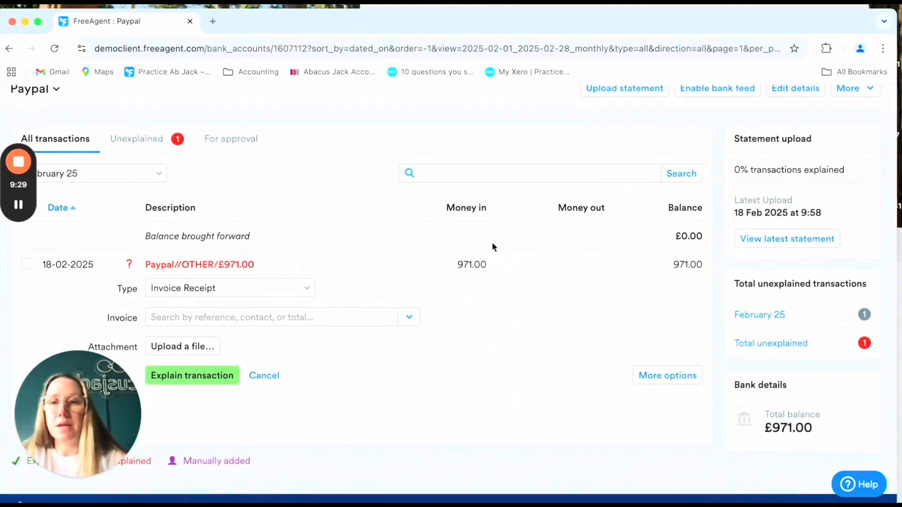
pyautogui.scroll(-1, 431, 360)
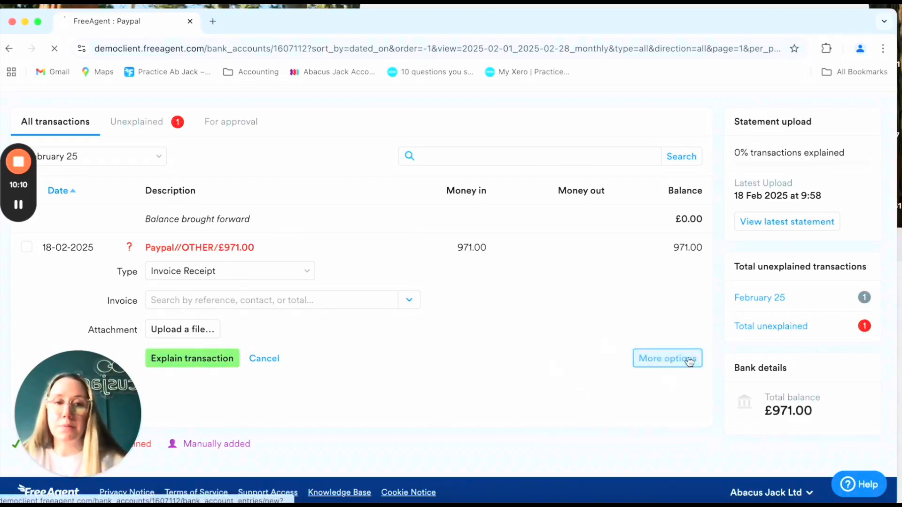
# - Change the £971.00 PayPal receipt value to 1000 and match it to INV258 from STM Auto Parts
pyautogui.click(687, 359)
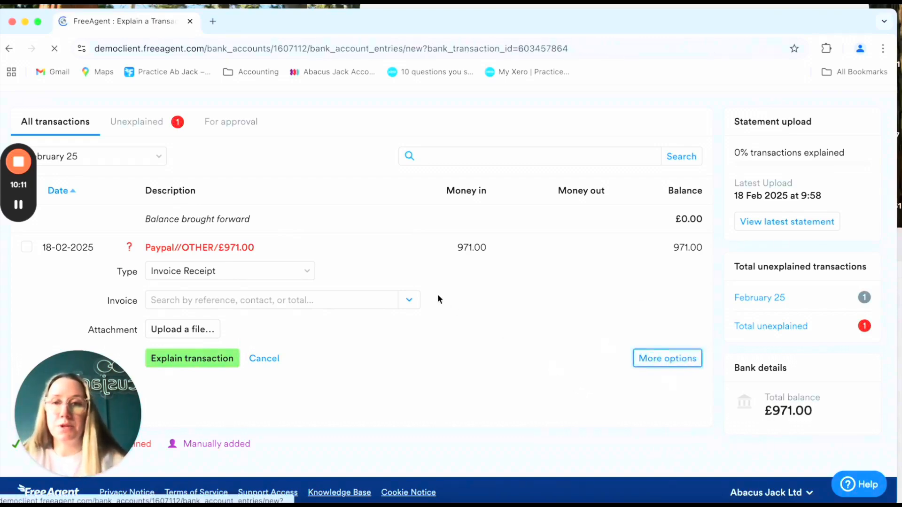
pyautogui.scroll(-5, 396, 368)
pyautogui.click(281, 221)
pyautogui.doubleClick(281, 223)
pyautogui.write('1000')
pyautogui.click(340, 225)
pyautogui.click(291, 307)
pyautogui.write('1000')
pyautogui.click(399, 325)
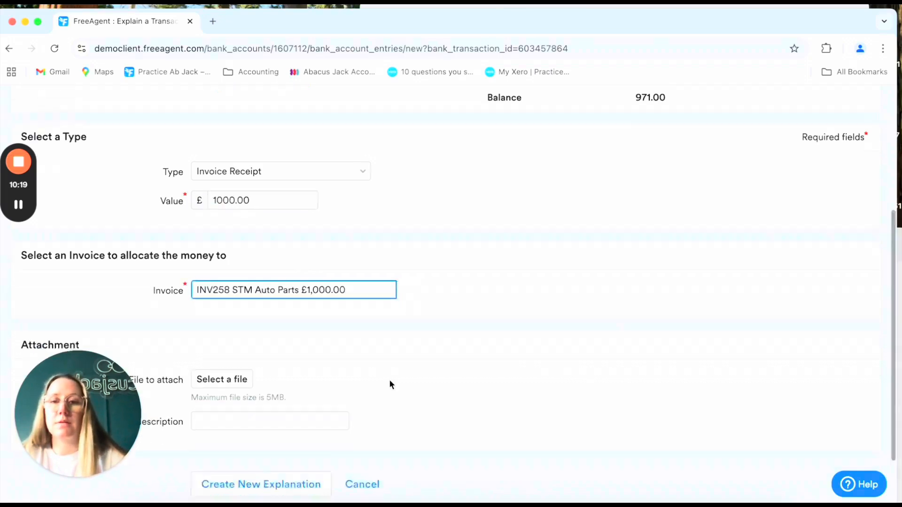
pyautogui.scroll(-2, 390, 381)
pyautogui.click(260, 408)
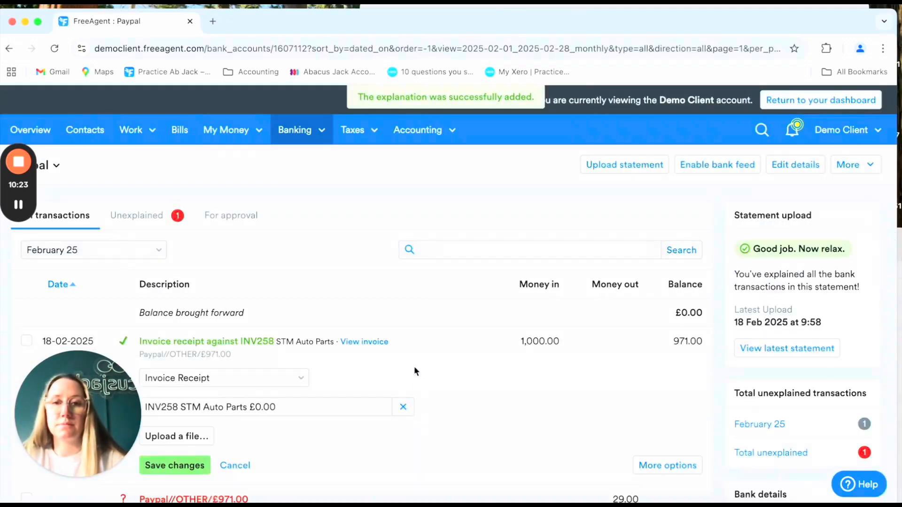
# - Explain the £29.00 PayPal difference as a Payment categorised as Bank/Finance Charges
pyautogui.scroll(-3, 413, 366)
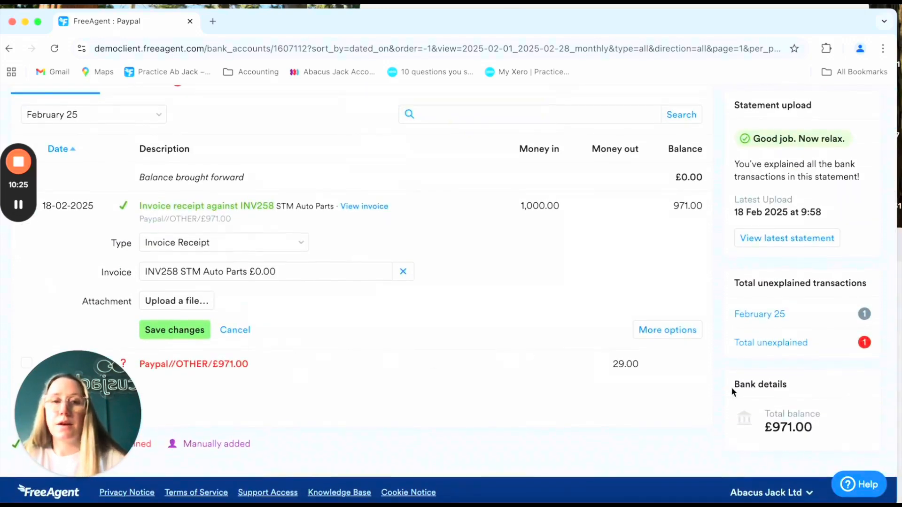
pyautogui.click(218, 364)
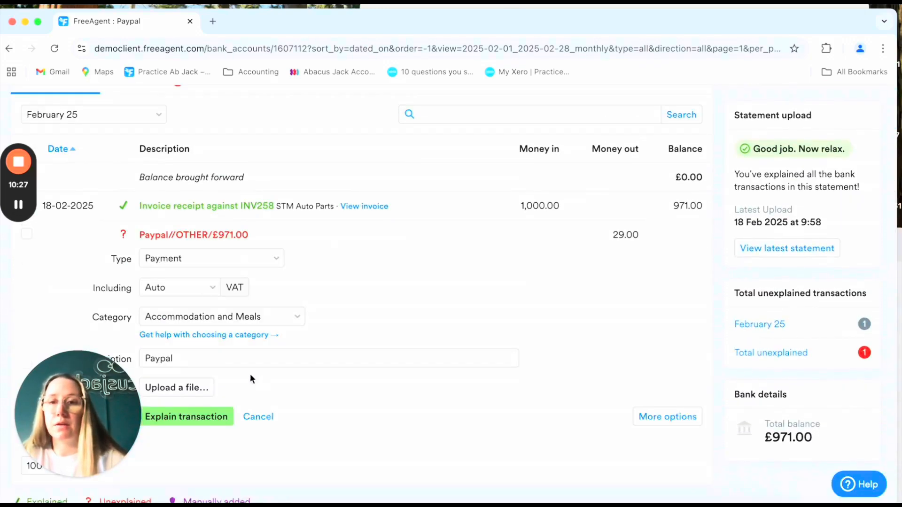
pyautogui.click(222, 254)
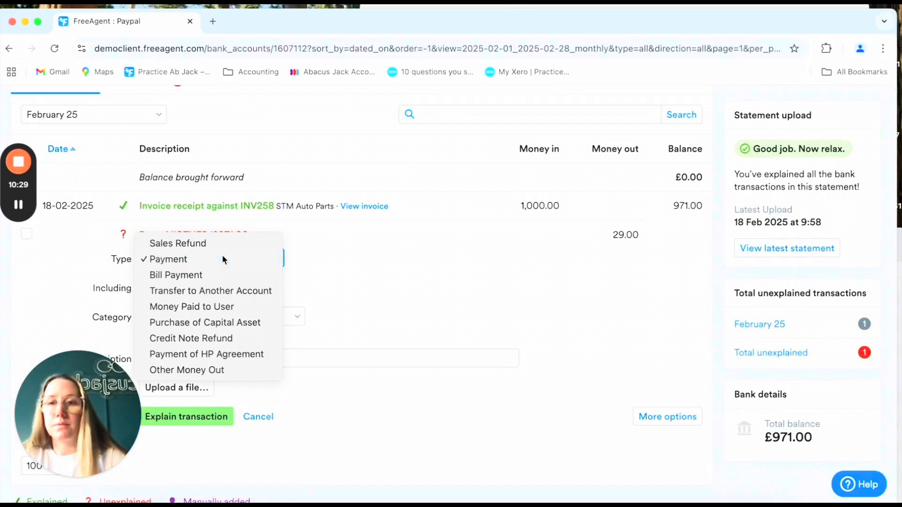
pyautogui.click(222, 256)
pyautogui.click(213, 315)
pyautogui.scroll(-5, 213, 402)
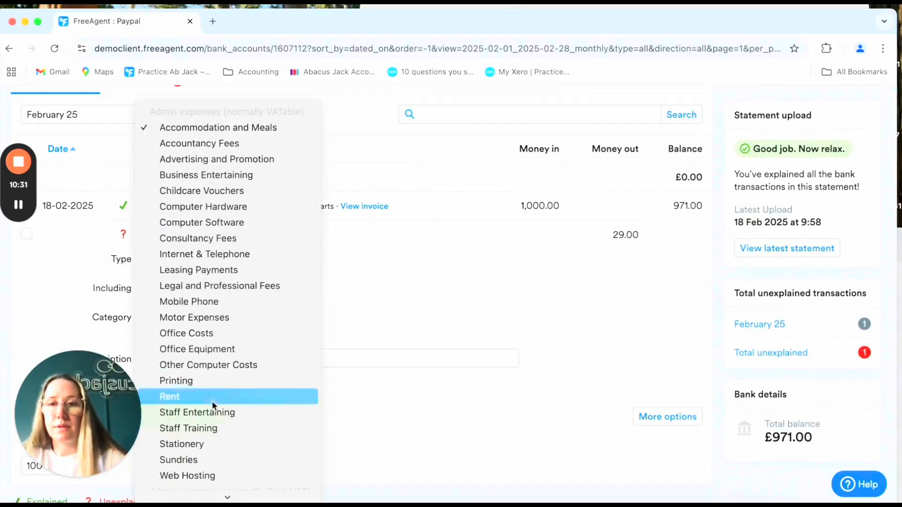
pyautogui.scroll(-4, 232, 433)
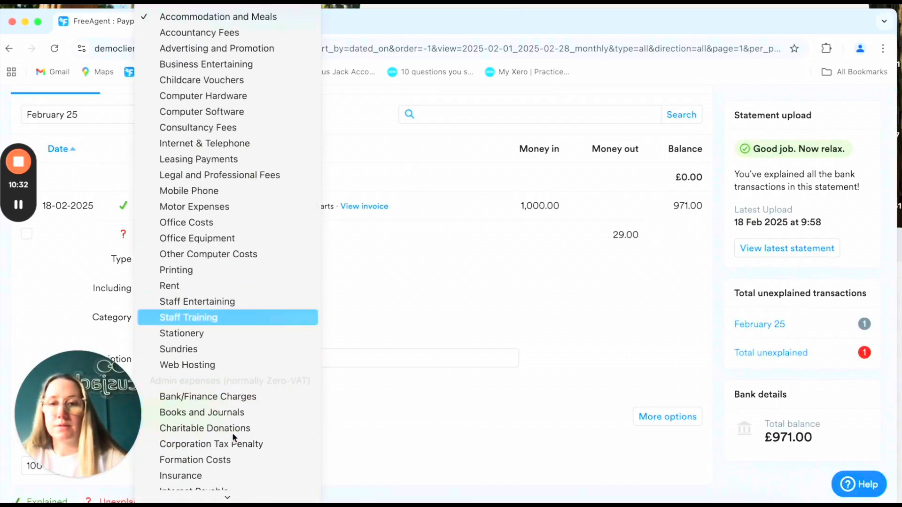
pyautogui.click(242, 399)
pyautogui.click(184, 417)
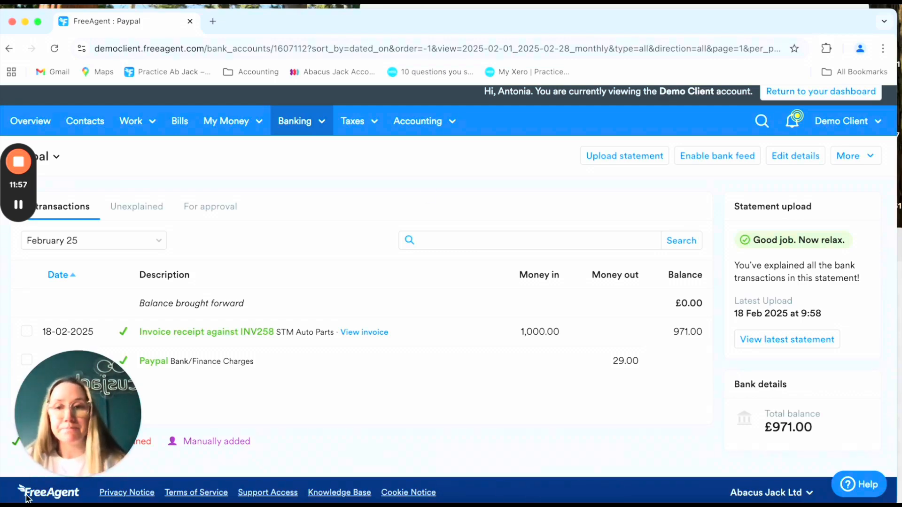
pyautogui.moveTo(89, 481)
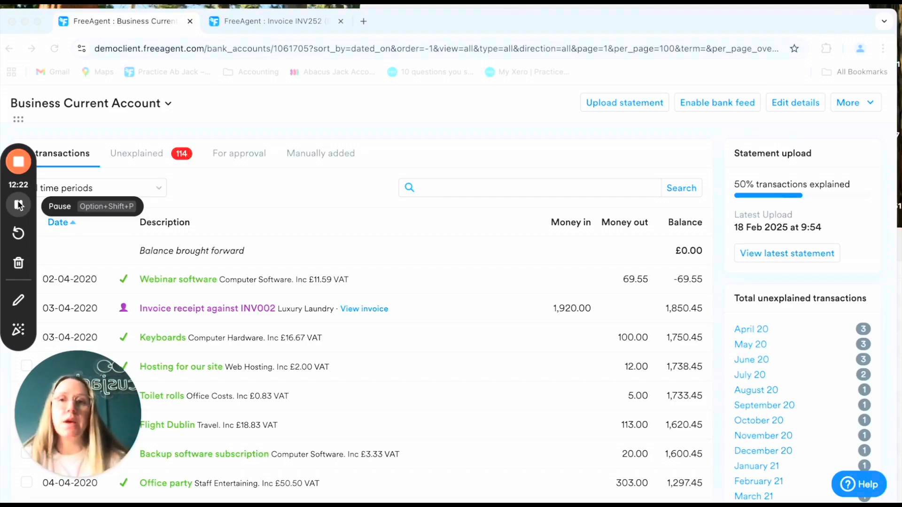
pyautogui.click(439, 188)
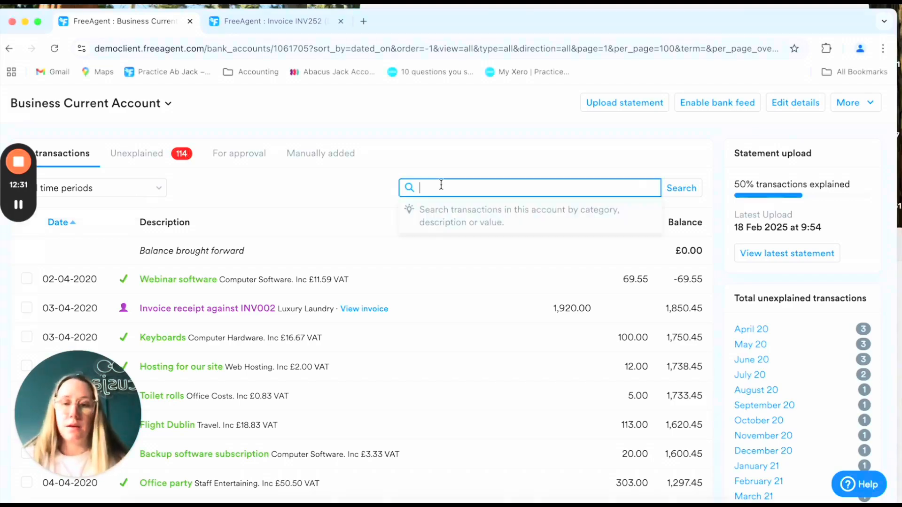
pyautogui.write('Walker')
pyautogui.press('Return')
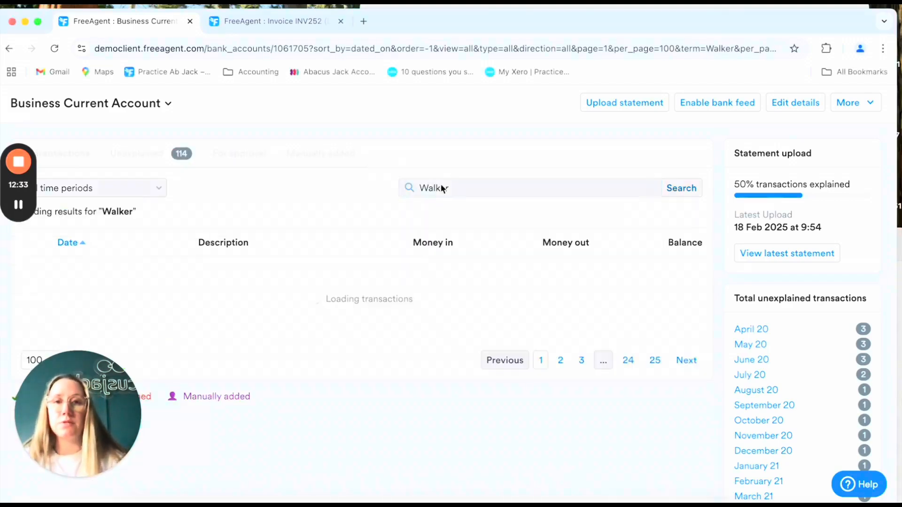
pyautogui.scroll(-3, 393, 262)
pyautogui.scroll(-1, 373, 318)
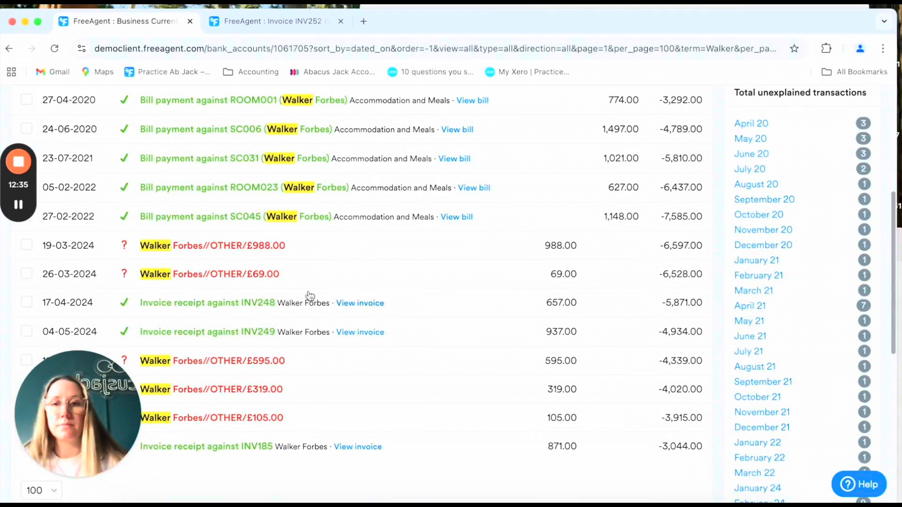
pyautogui.click(229, 250)
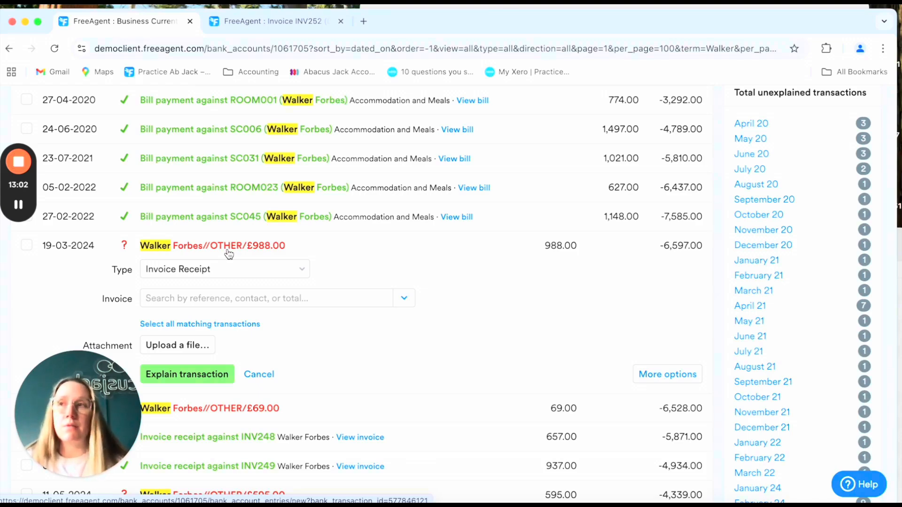
pyautogui.click(252, 298)
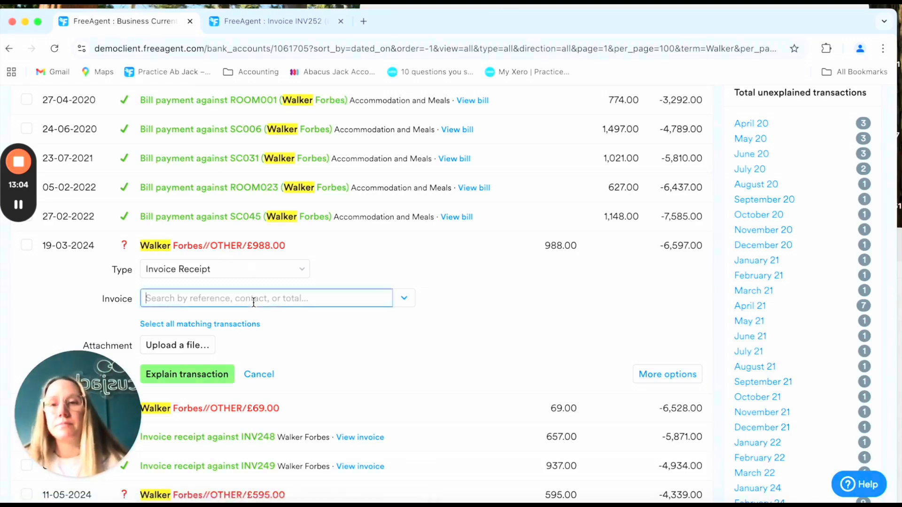
pyautogui.write('walker')
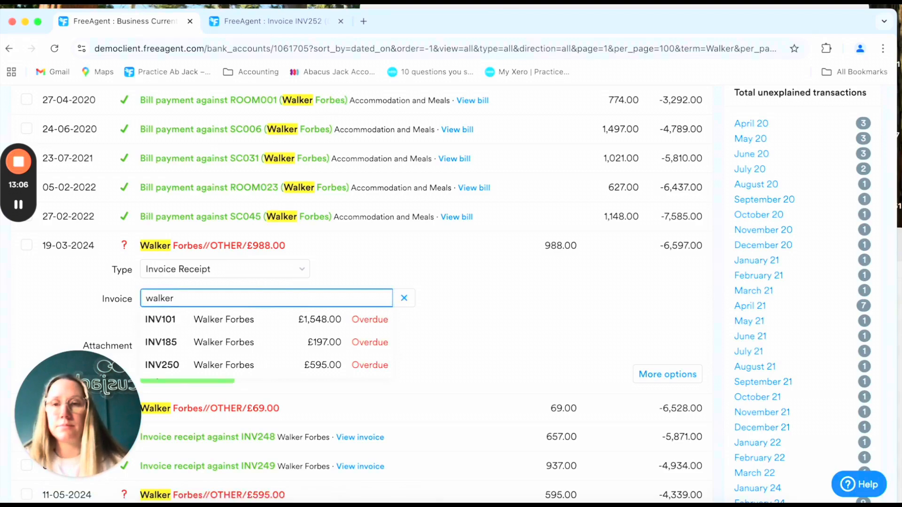
pyautogui.scroll(-2, 310, 334)
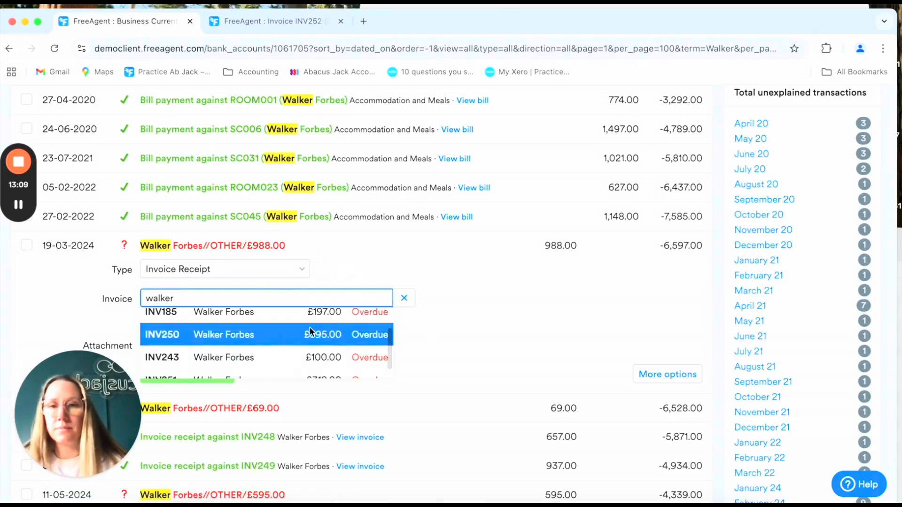
pyautogui.click(238, 335)
pyautogui.click(212, 379)
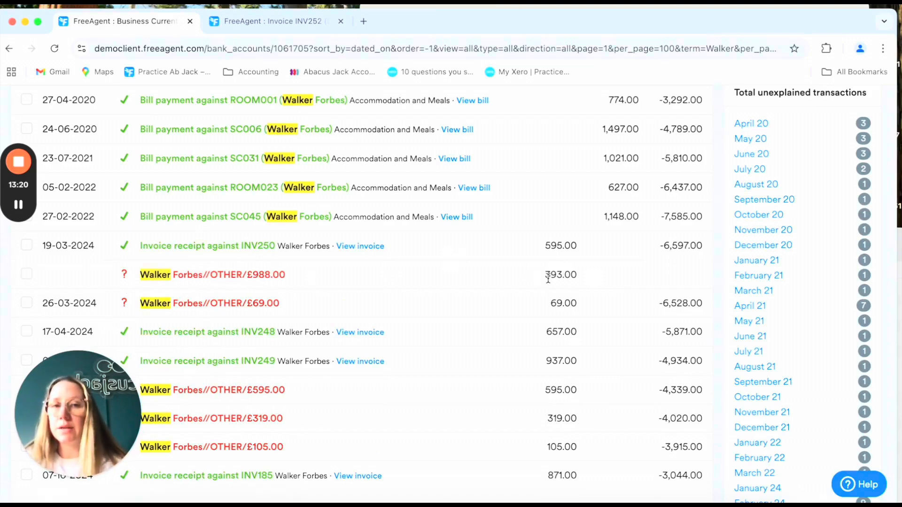
# - Match the £393.00 remainder of the receipt to invoice INV251
pyautogui.click(198, 277)
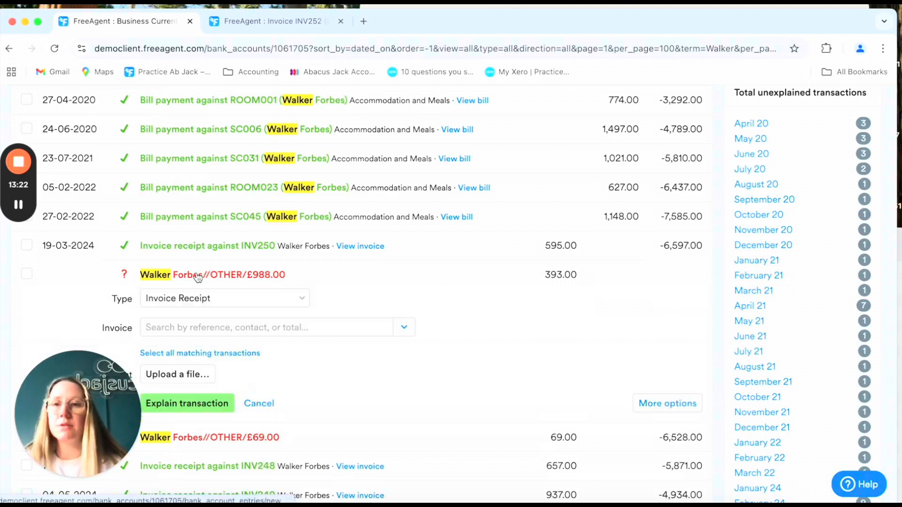
pyautogui.click(202, 327)
pyautogui.write('walk')
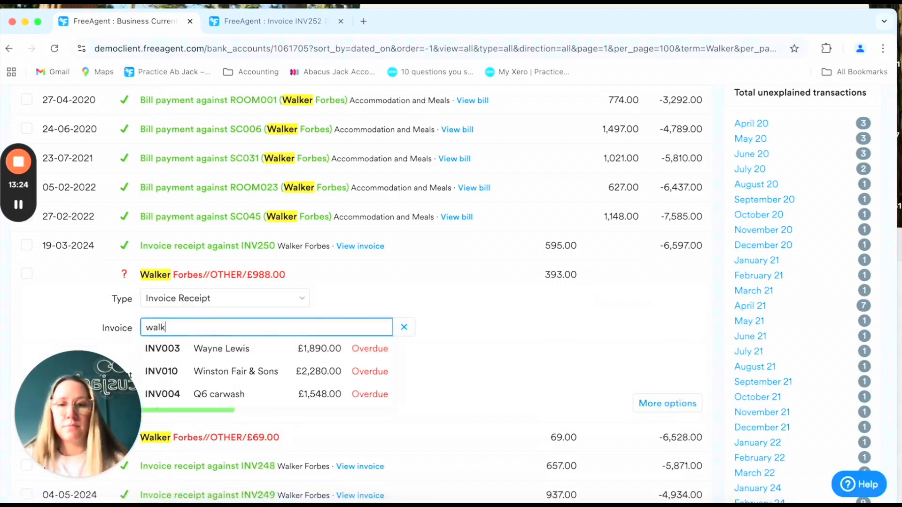
pyautogui.click(254, 391)
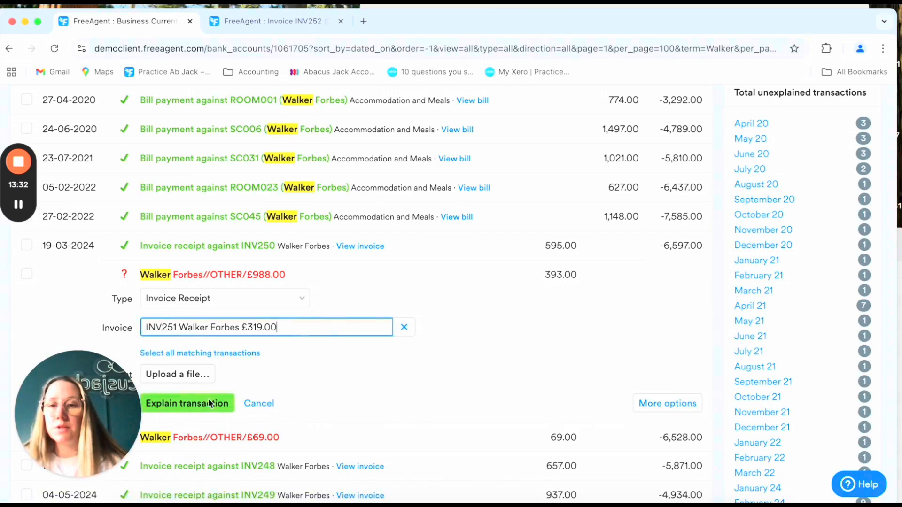
pyautogui.click(160, 403)
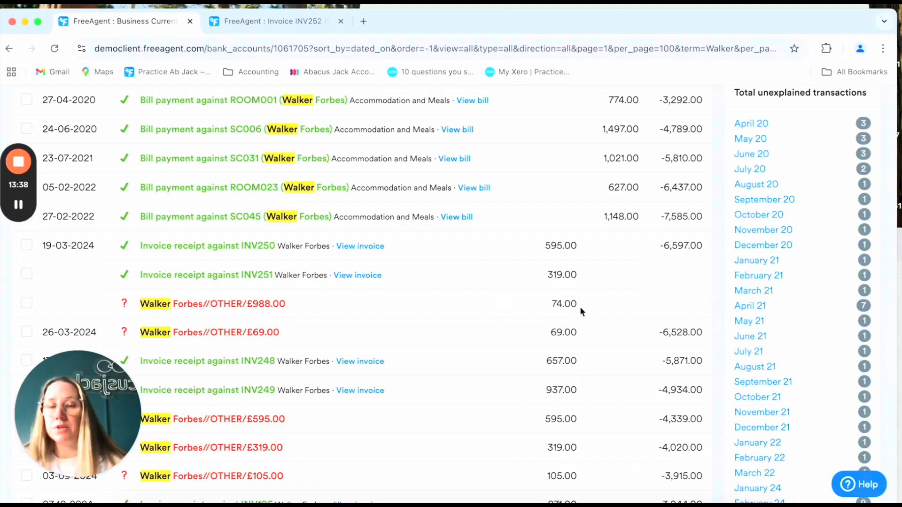
pyautogui.click(266, 306)
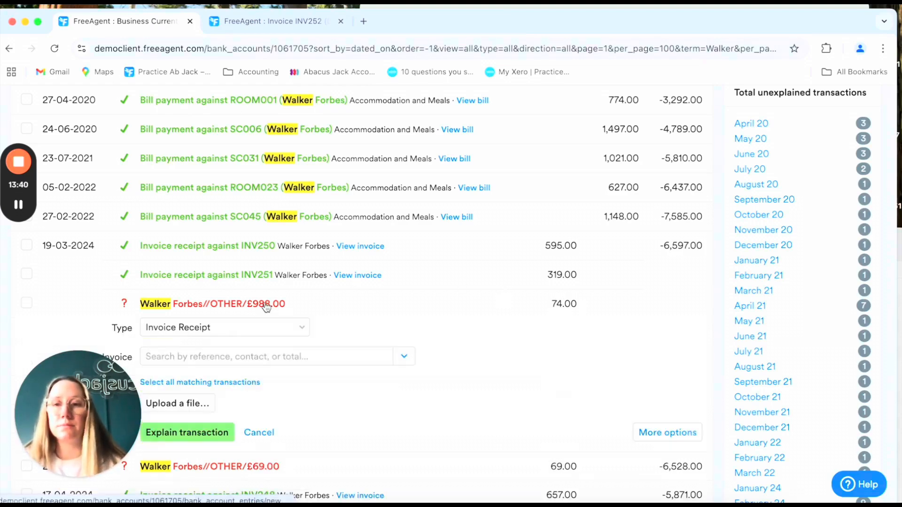
pyautogui.click(273, 357)
pyautogui.write('walker')
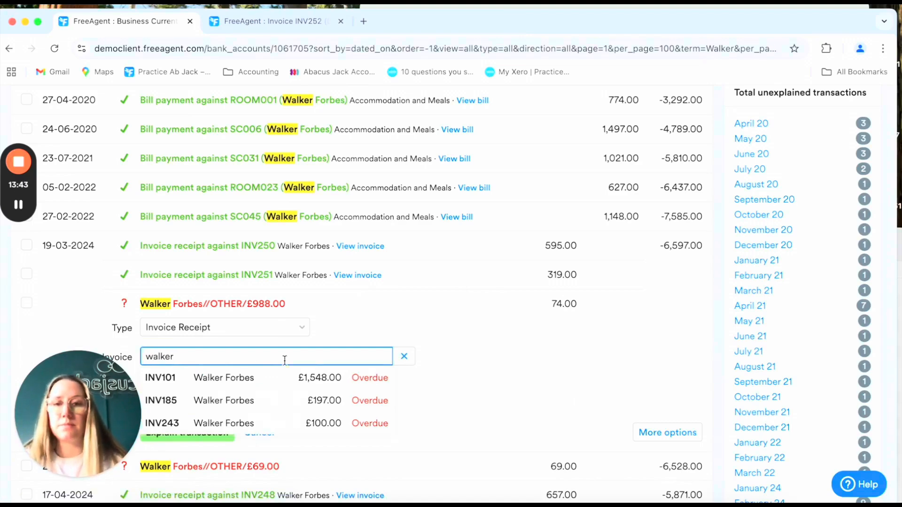
pyautogui.scroll(-3, 341, 402)
pyautogui.click(342, 402)
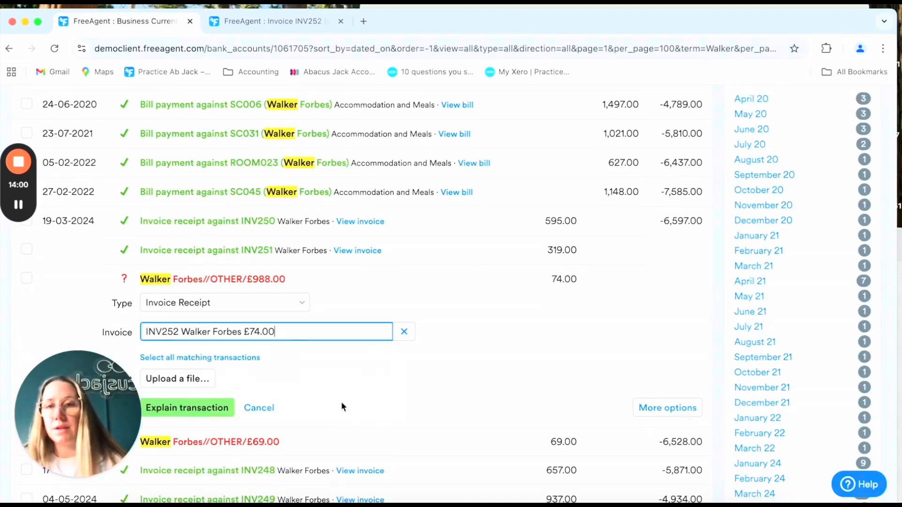
pyautogui.click(212, 409)
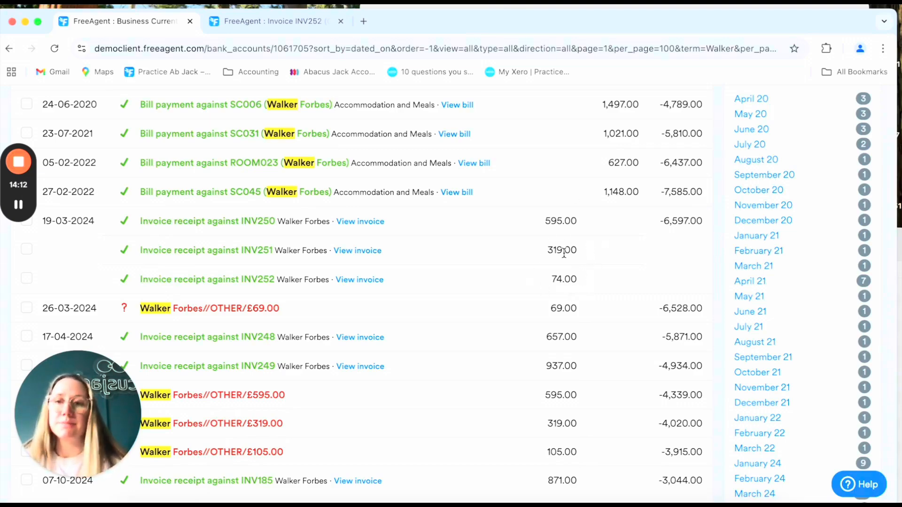
pyautogui.click(341, 21)
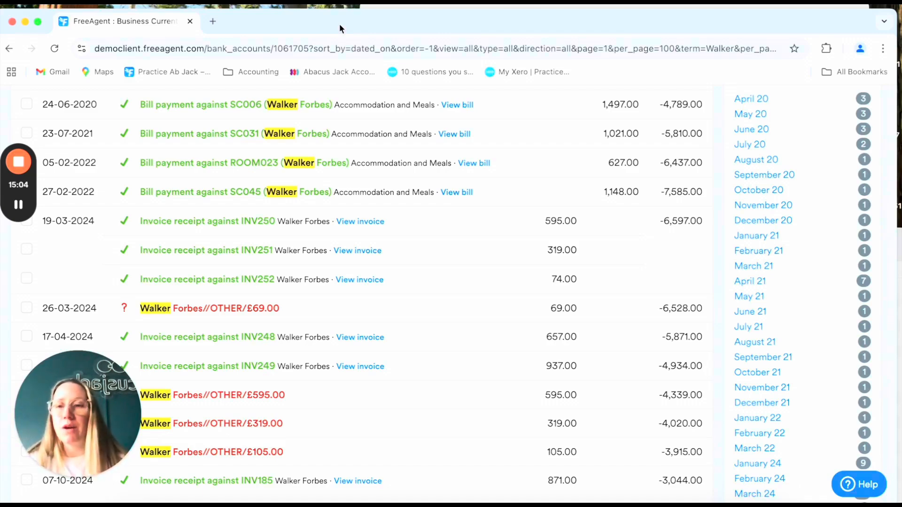
pyautogui.click(245, 311)
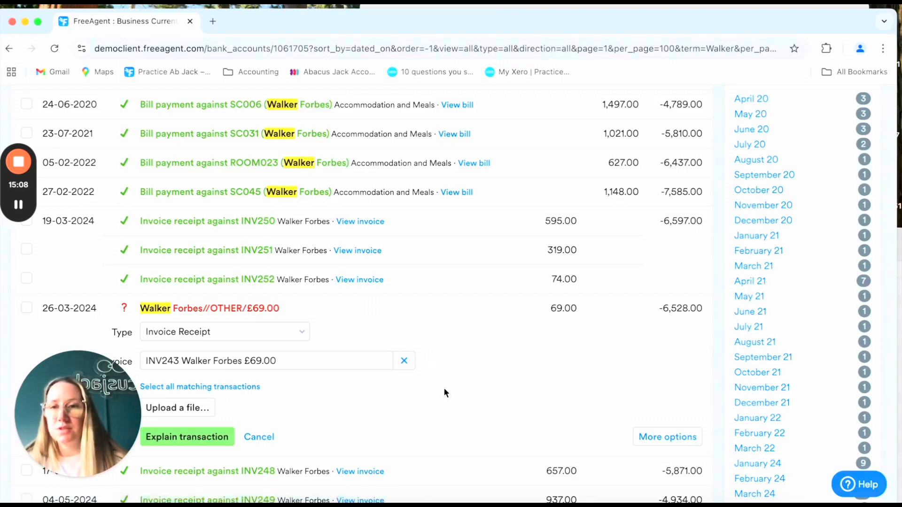
pyautogui.scroll(-3, 444, 388)
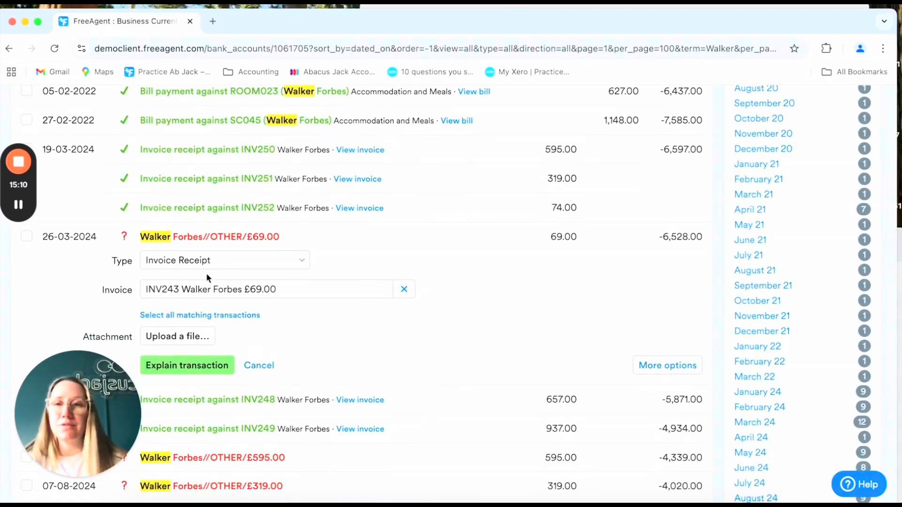
pyautogui.click(202, 367)
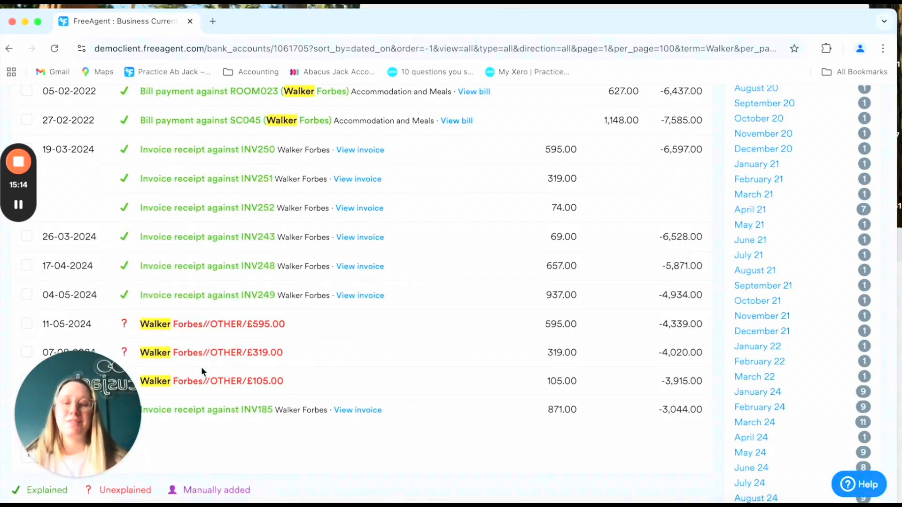